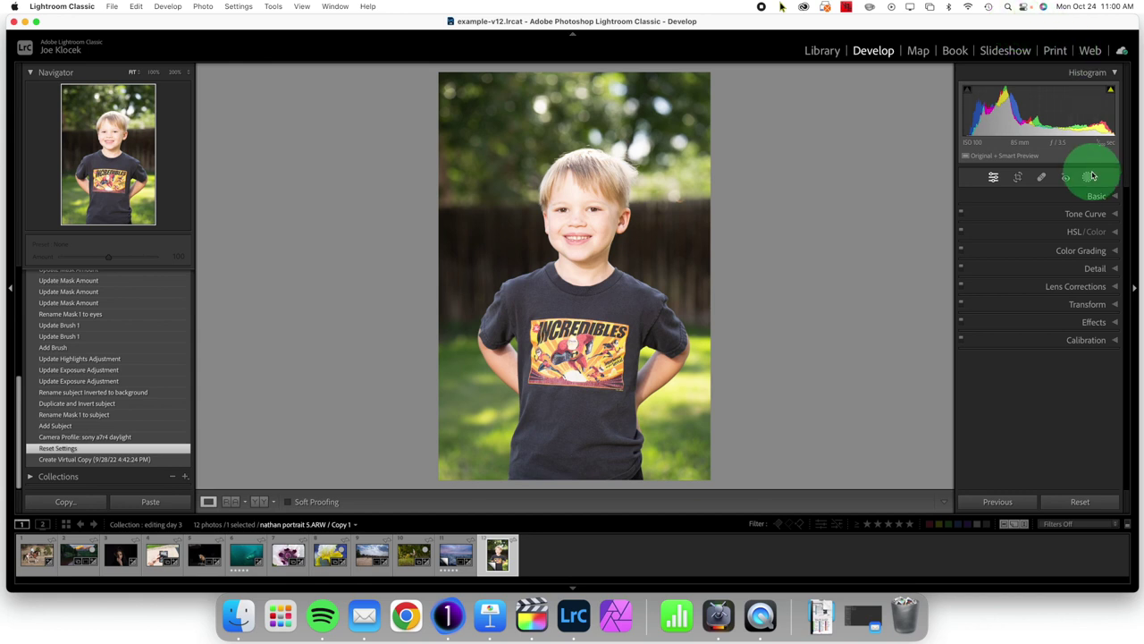
Open Person 1's mask options and preview Face Skin, Body Skin and Eyebrows masks in turn.
click(1088, 181)
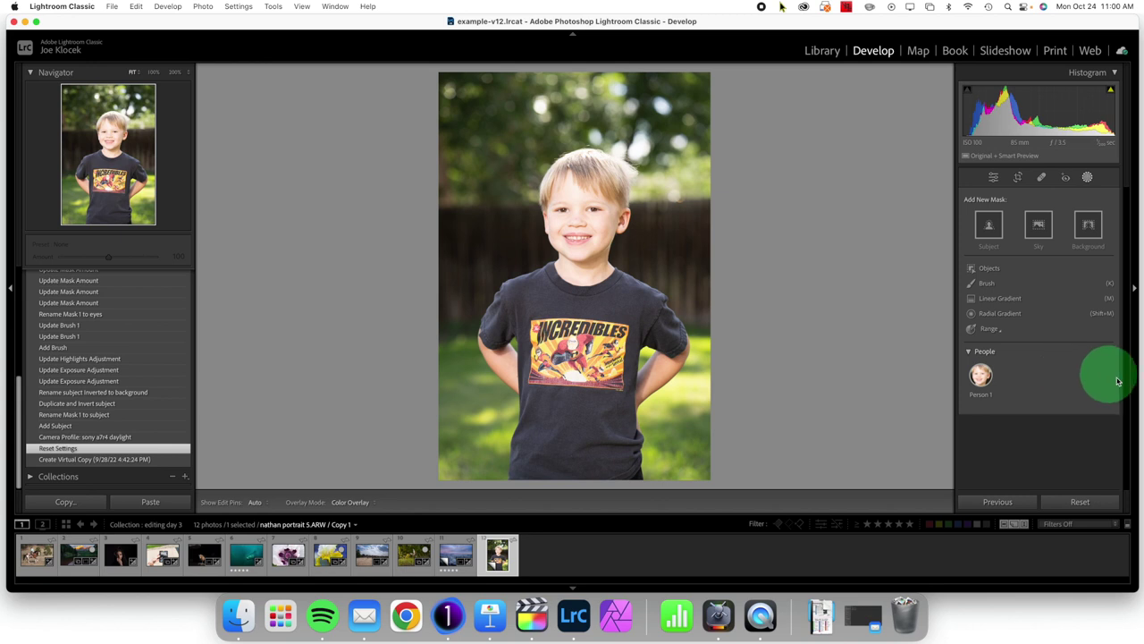
click(980, 375)
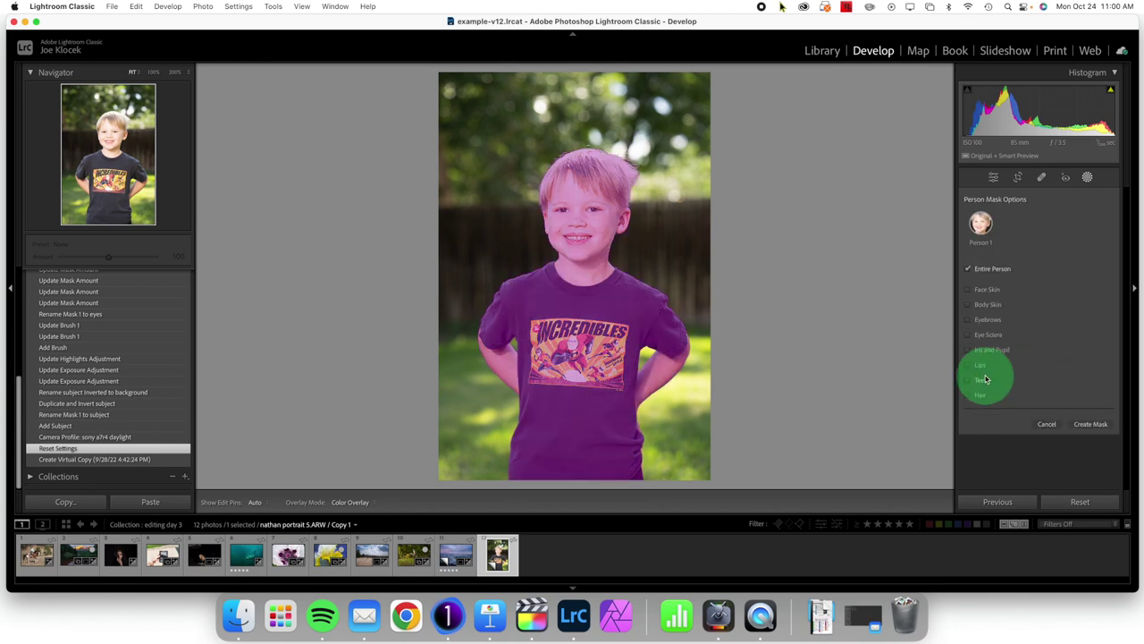
click(990, 271)
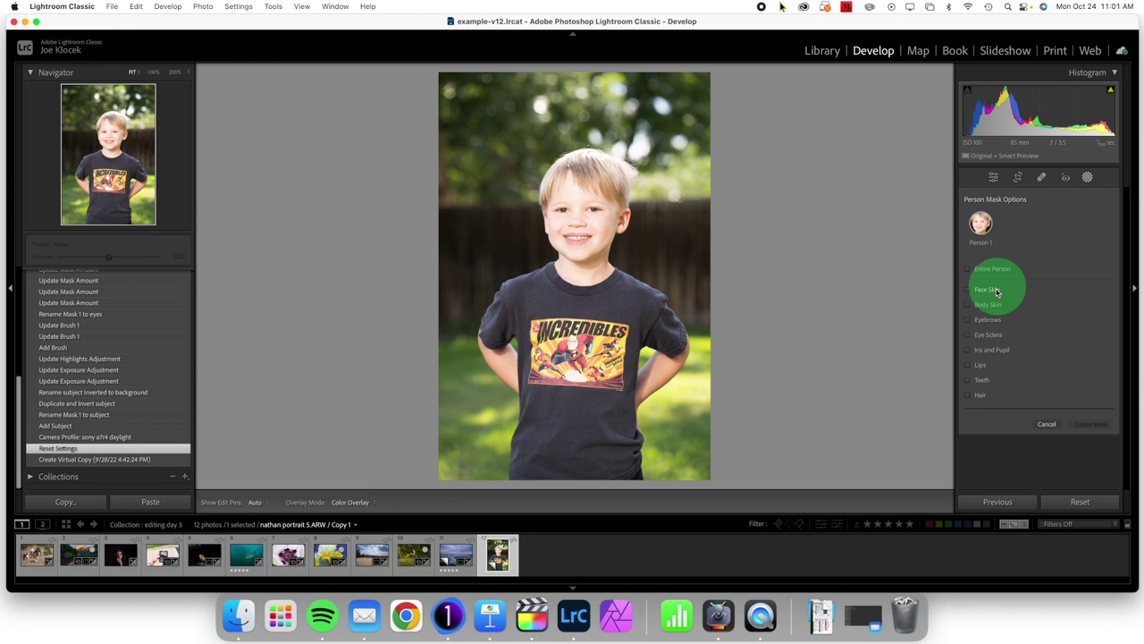
click(995, 291)
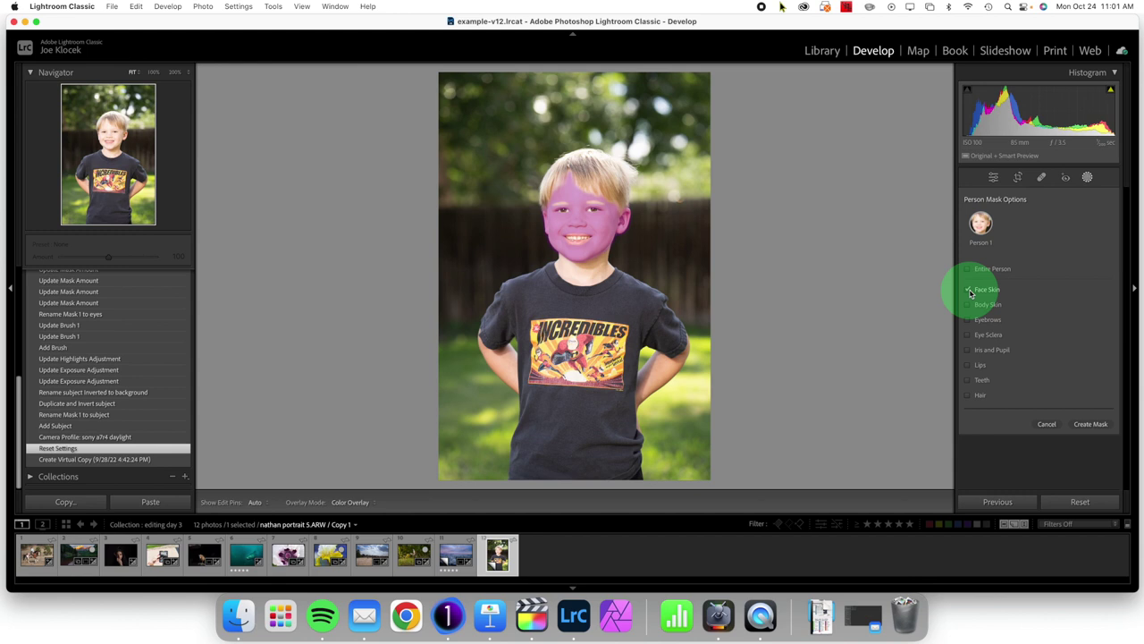
click(969, 306)
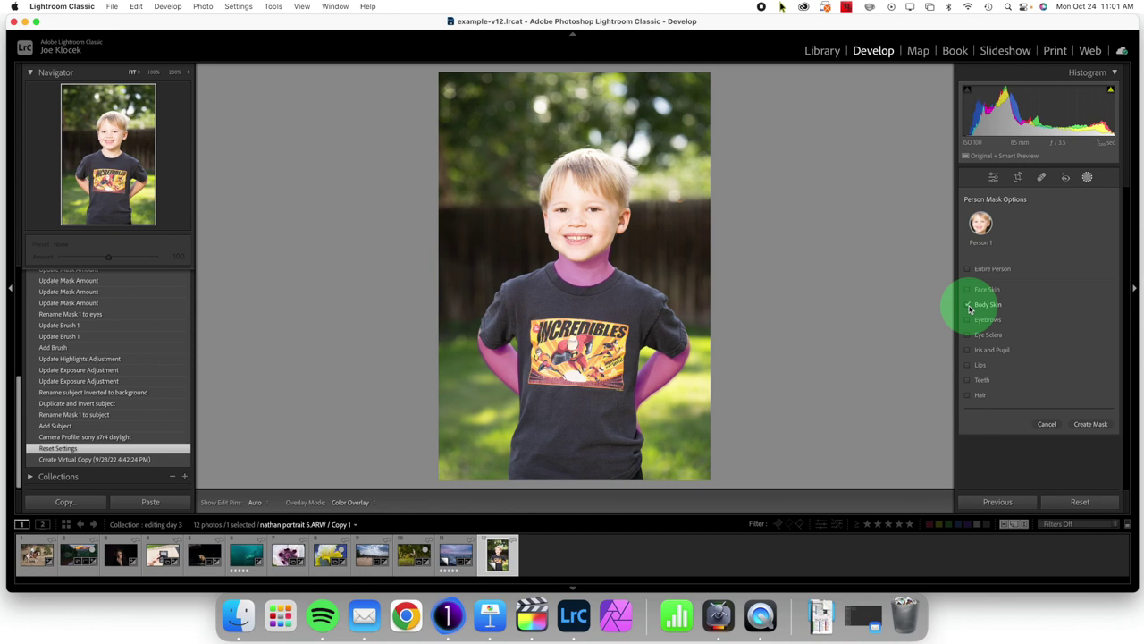
click(969, 306)
click(969, 320)
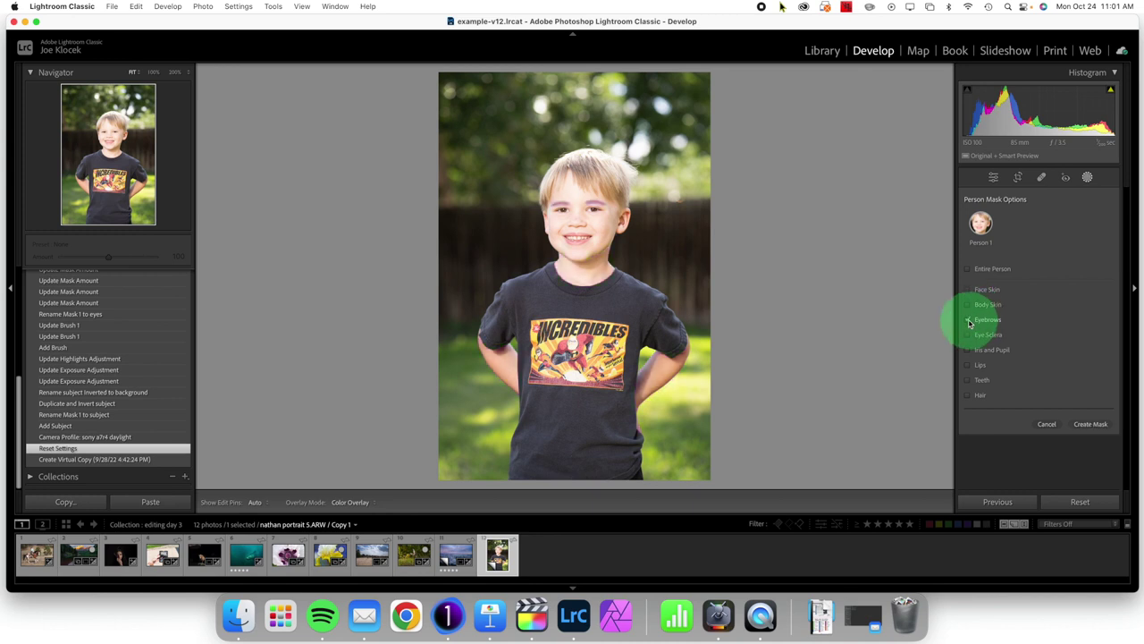
click(969, 321)
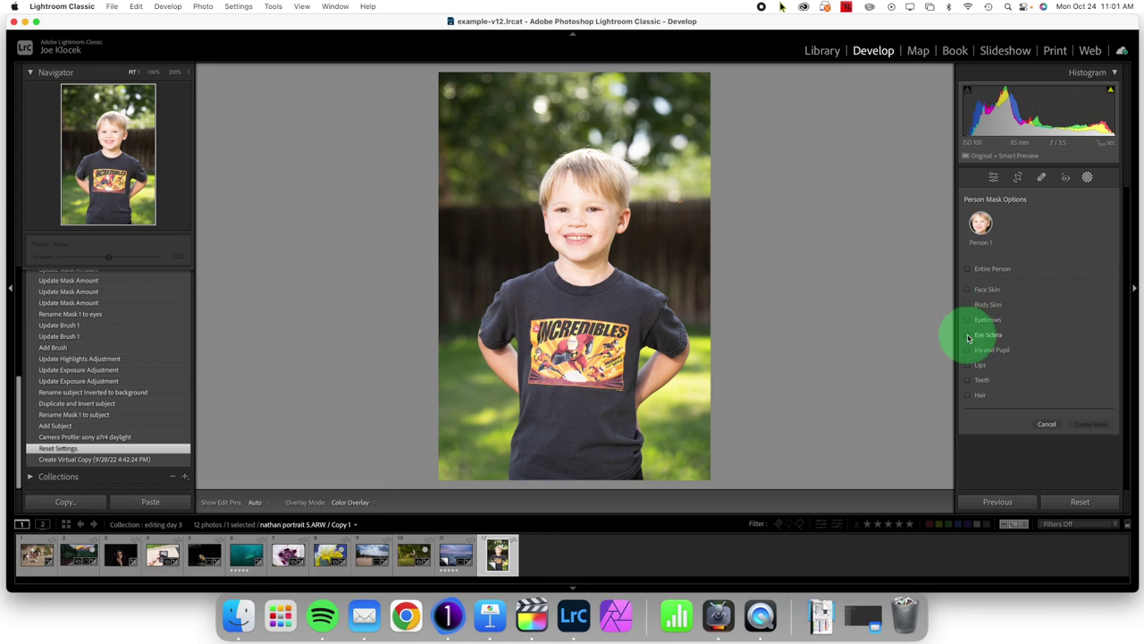
At 100% zoom, preview Eye Sclera, Iris and Pupil, and Hair masks on the boy.
click(968, 336)
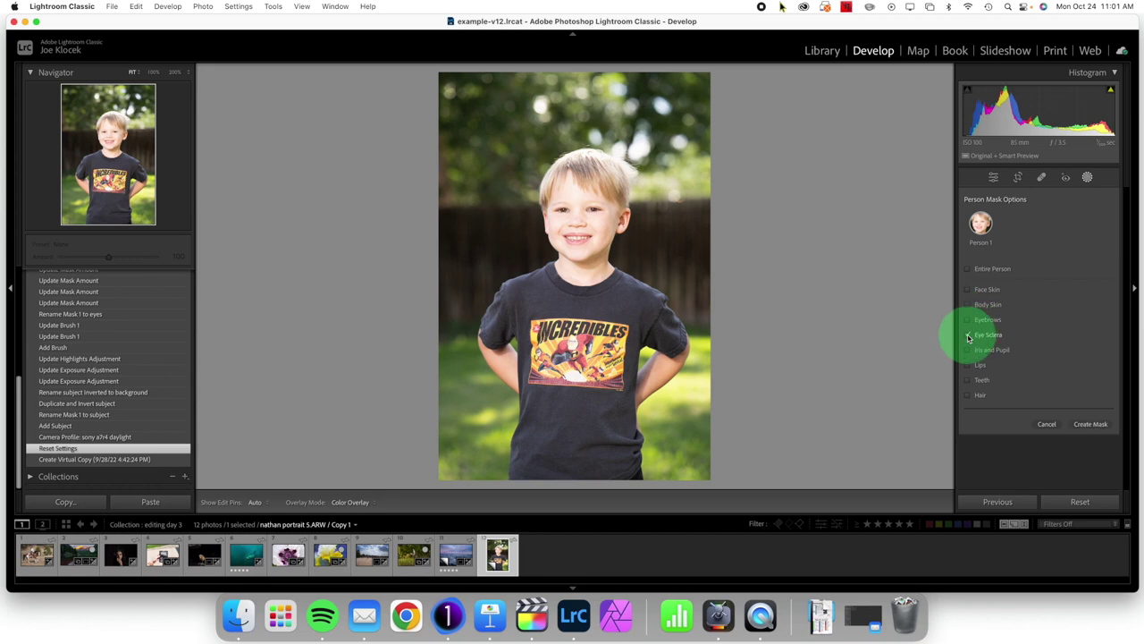
click(154, 72)
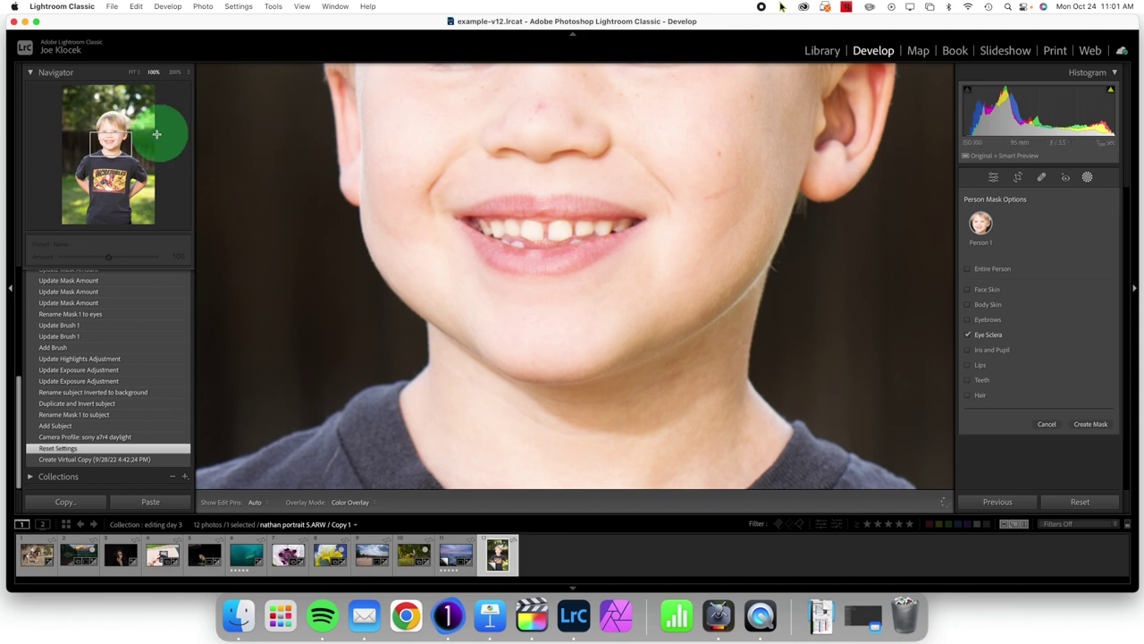
click(116, 128)
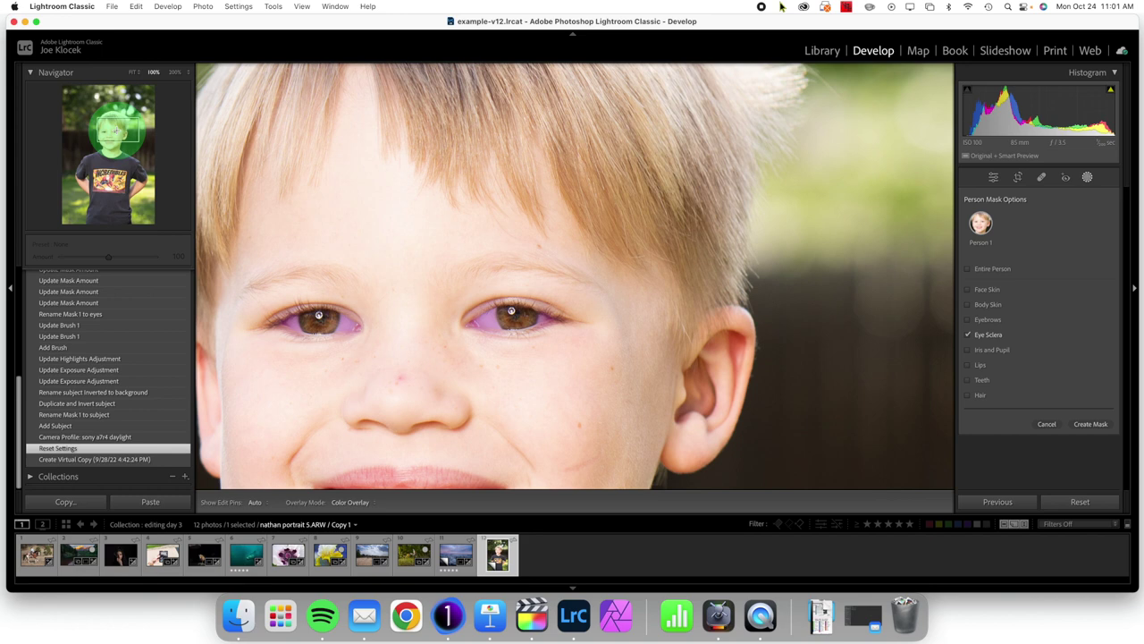
click(967, 336)
click(968, 350)
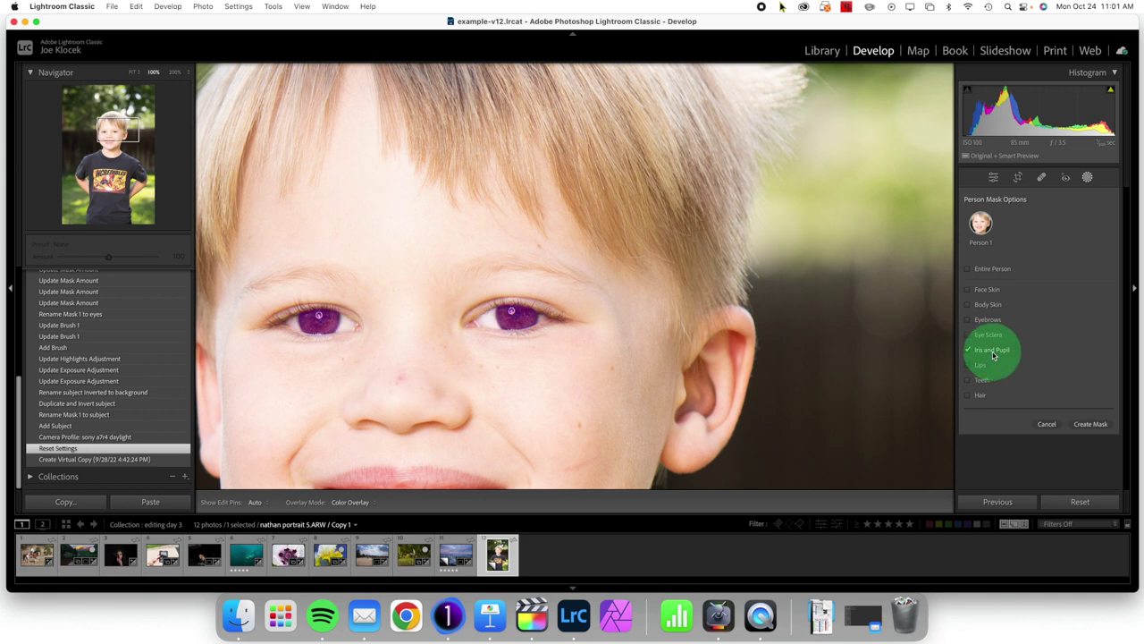
click(968, 396)
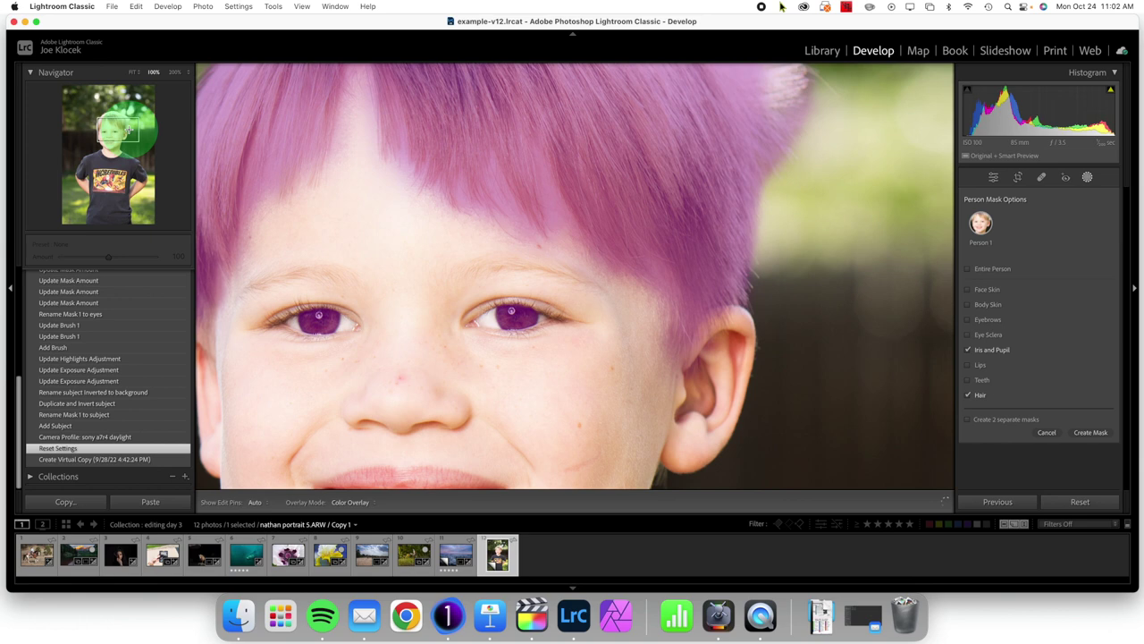
mouse_move(110, 111)
mouse_down()
mouse_move(126, 126)
mouse_move(106, 130)
mouse_up()
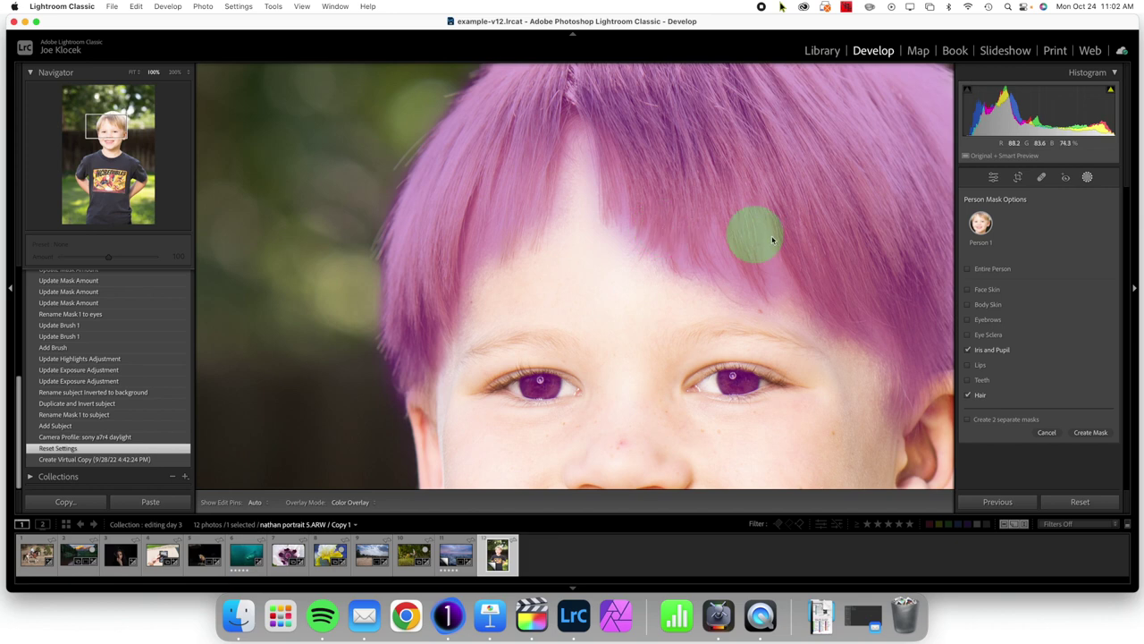
Create an Entire Person mask instead, then switch to Capture One.
click(986, 350)
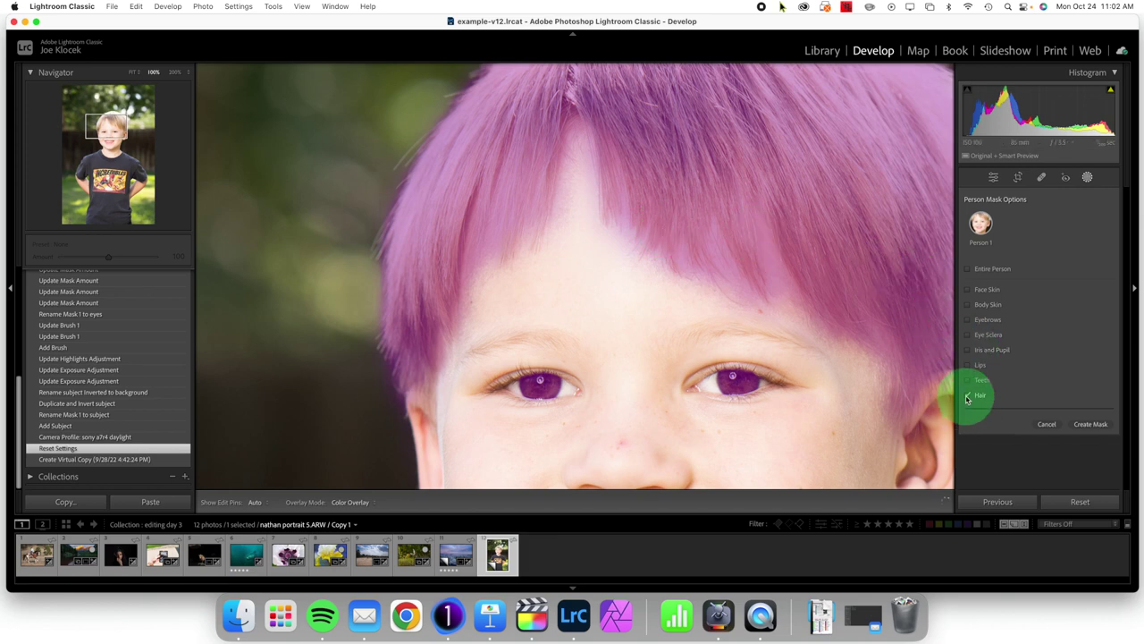
click(978, 395)
click(974, 273)
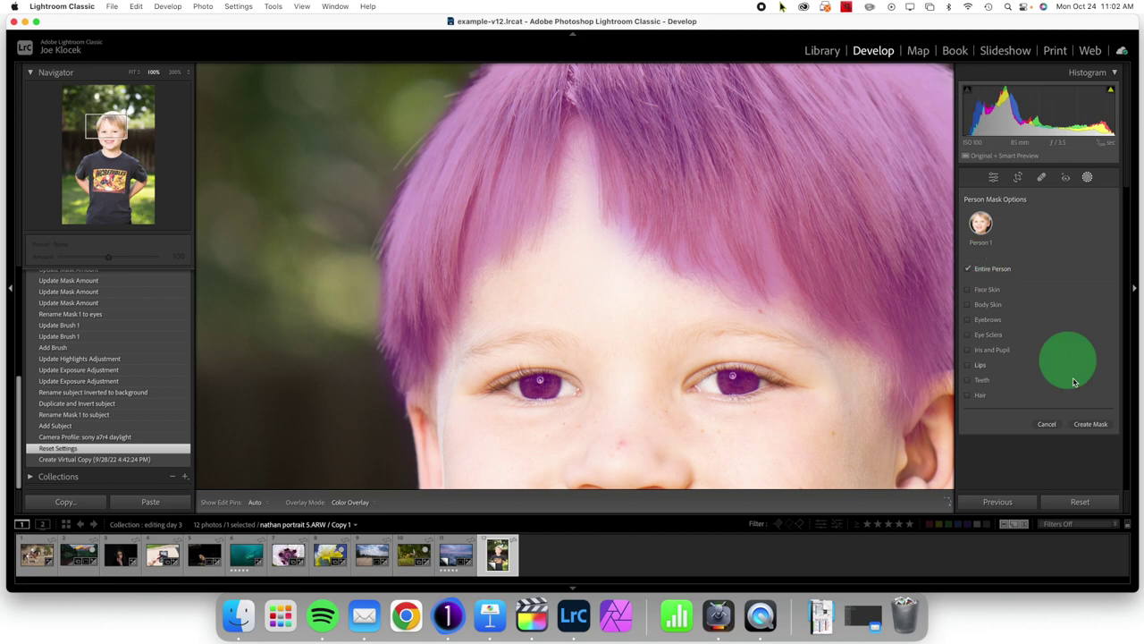
click(1090, 424)
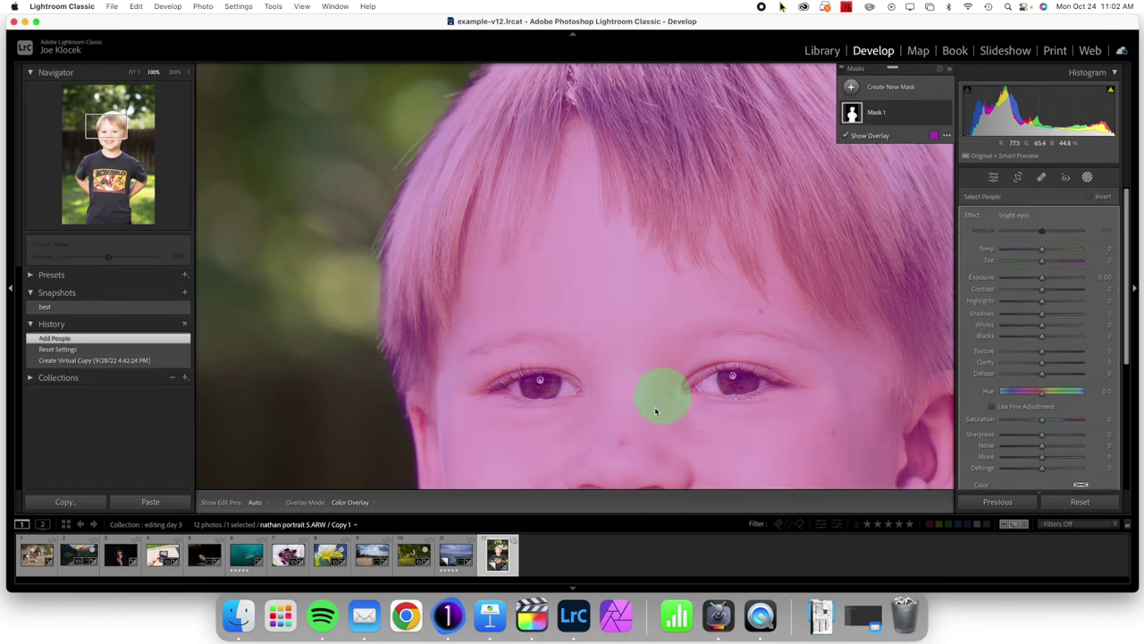
click(448, 619)
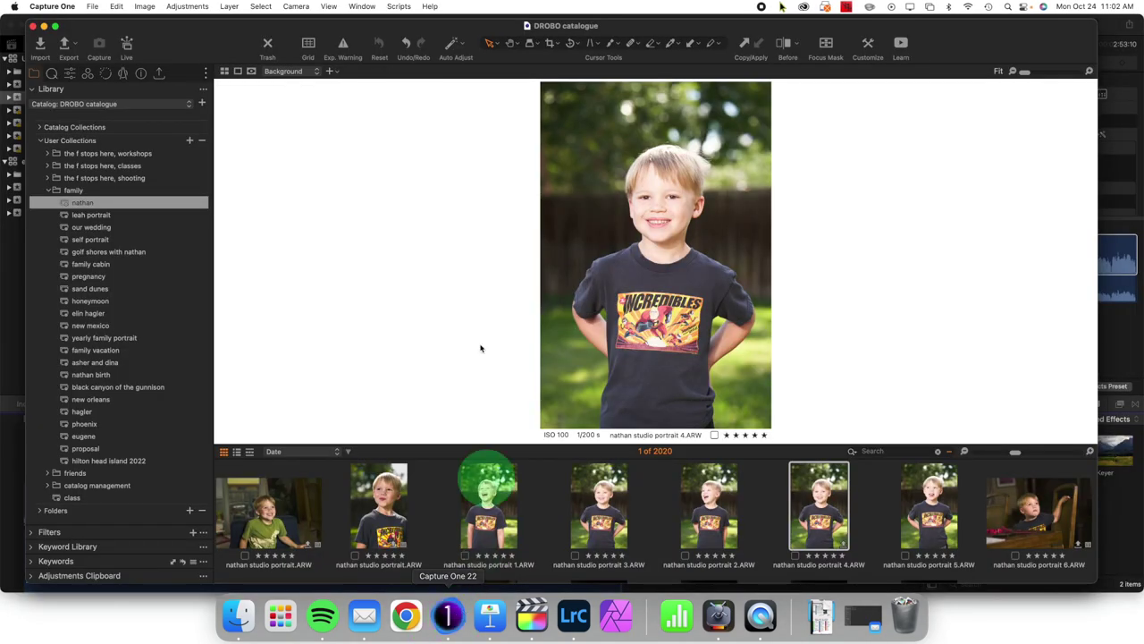
Zoom in on the boy's eye and add a new empty adjustment layer for mask drawing.
click(508, 43)
click(665, 200)
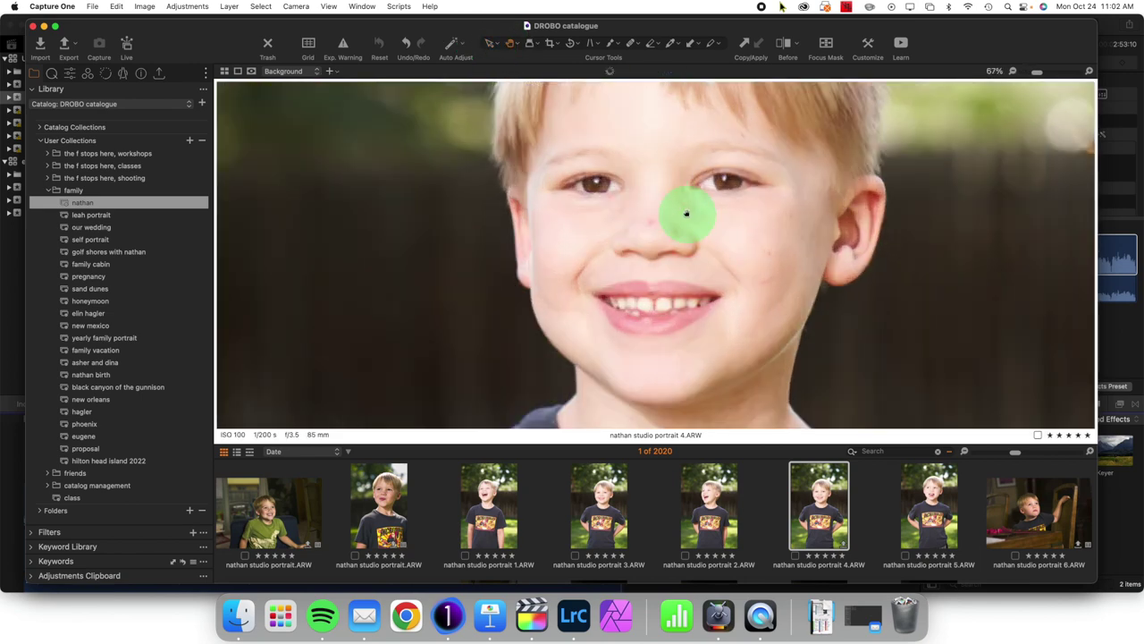
drag(681, 248, 667, 259)
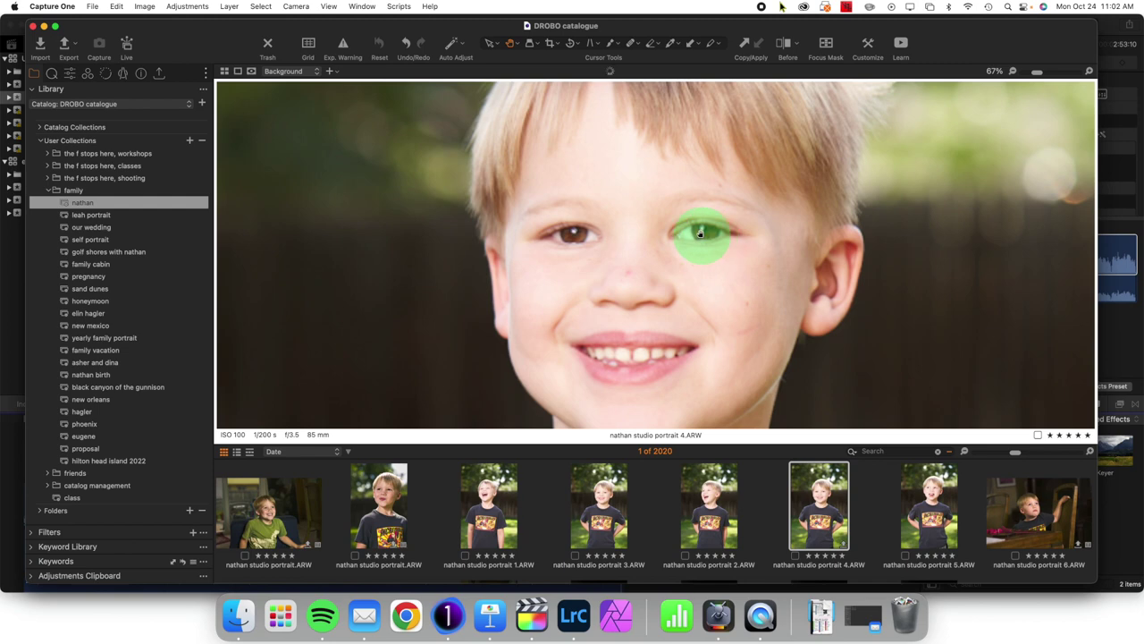
drag(706, 238, 653, 263)
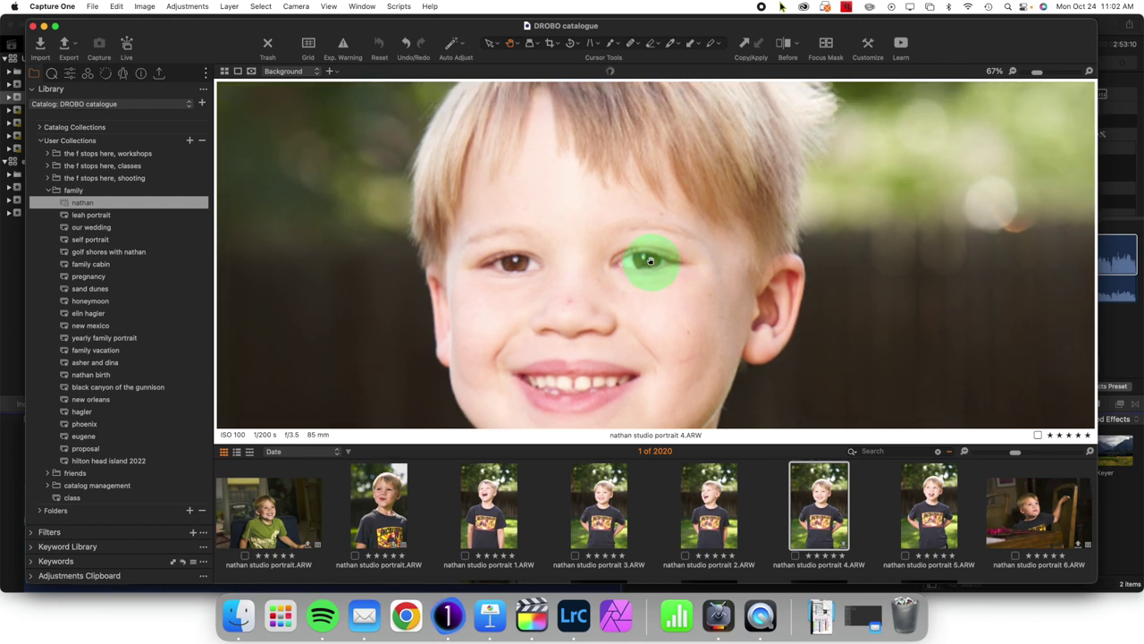
scroll(651, 261, up, 5)
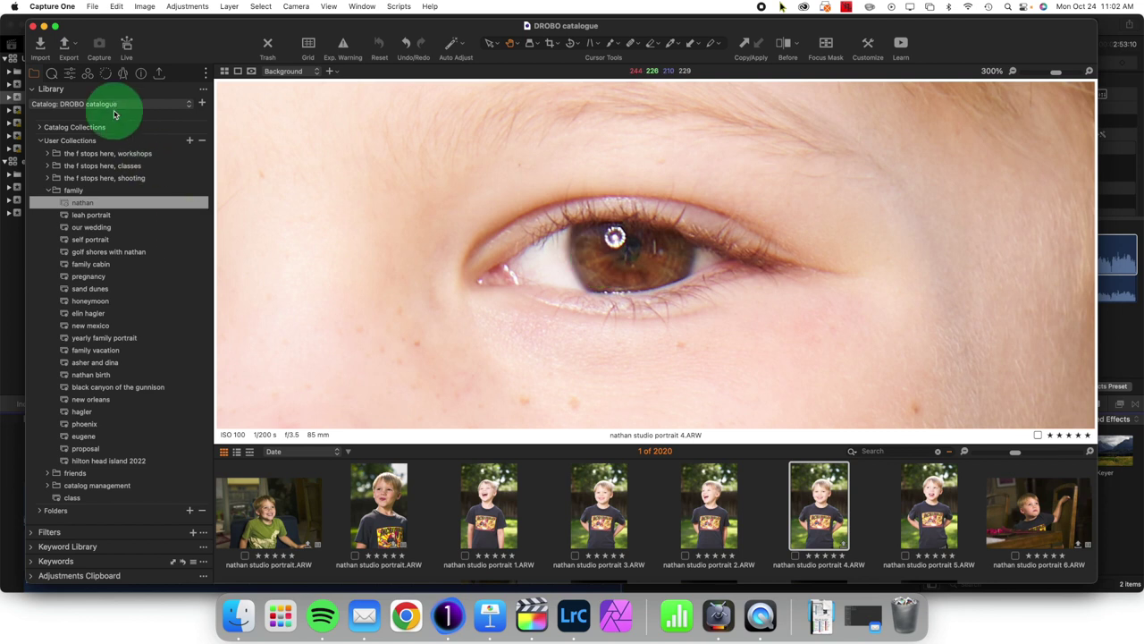
click(69, 77)
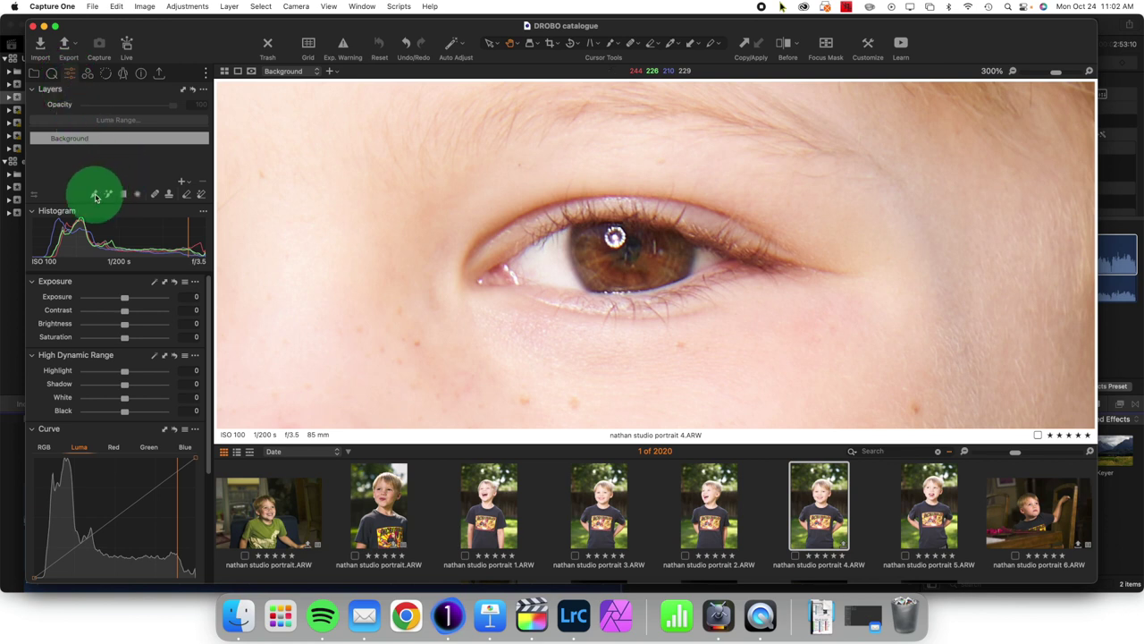
click(186, 182)
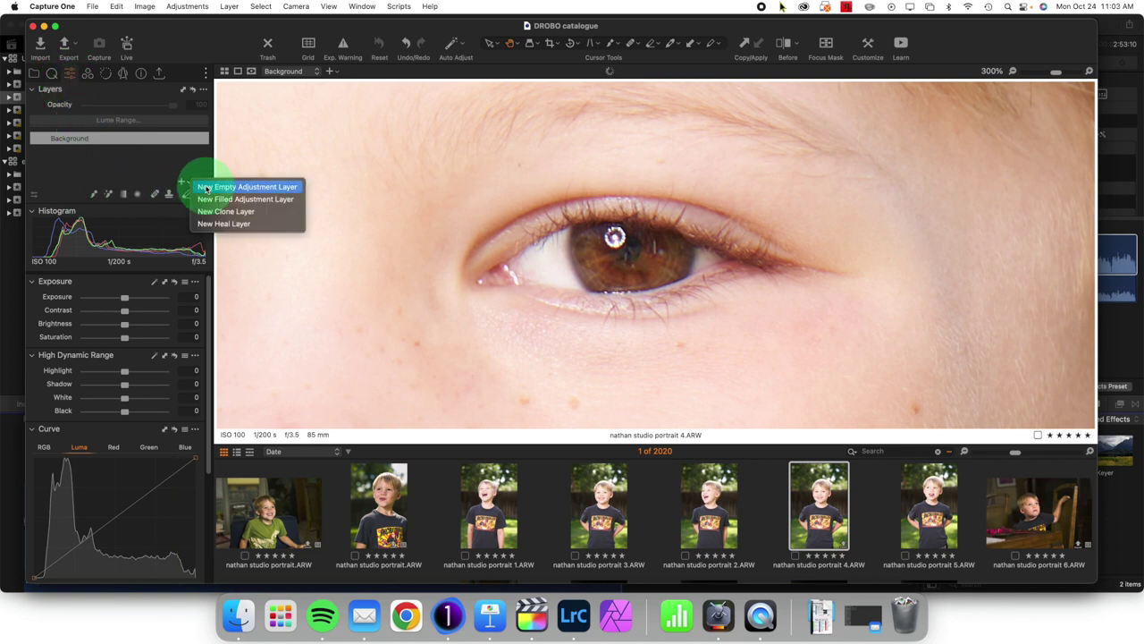
click(208, 187)
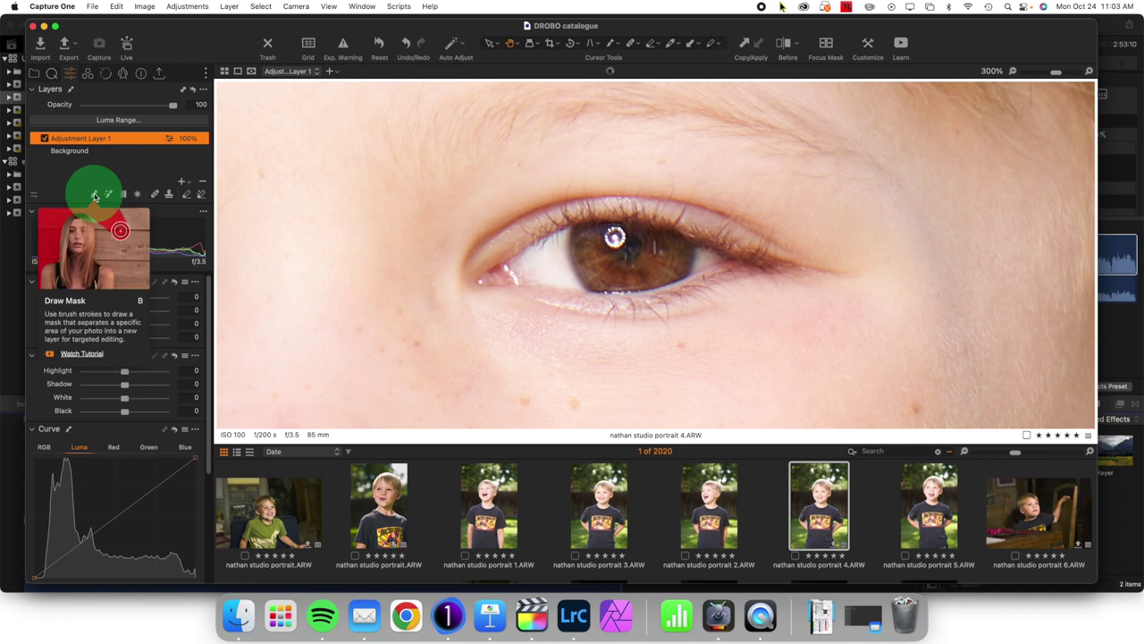
click(95, 195)
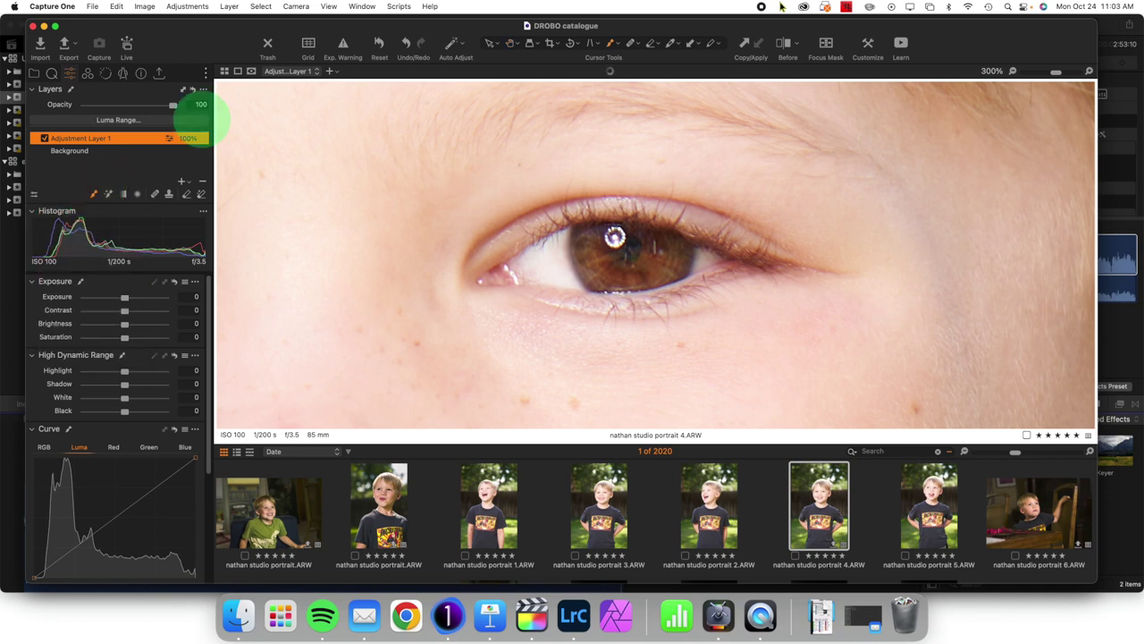
Shrink the brush to about 1,770, paint a mask over the iris, and fit the portrait.
right_click(619, 258)
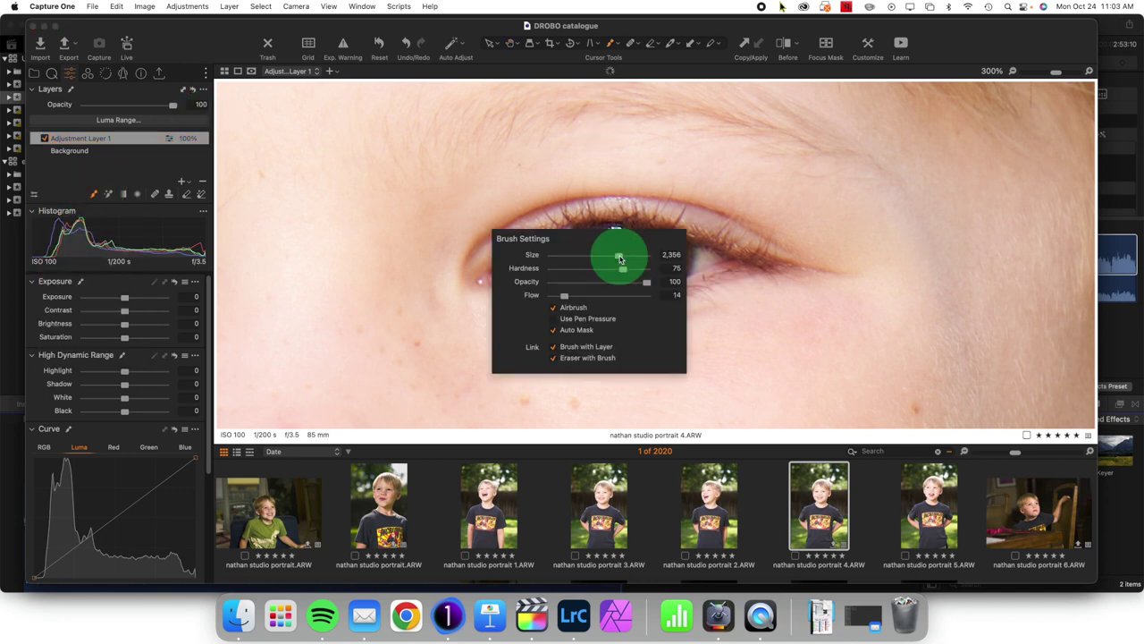
drag(620, 258, 618, 257)
mouse_move(638, 255)
mouse_down()
mouse_move(567, 256)
mouse_move(626, 200)
mouse_up()
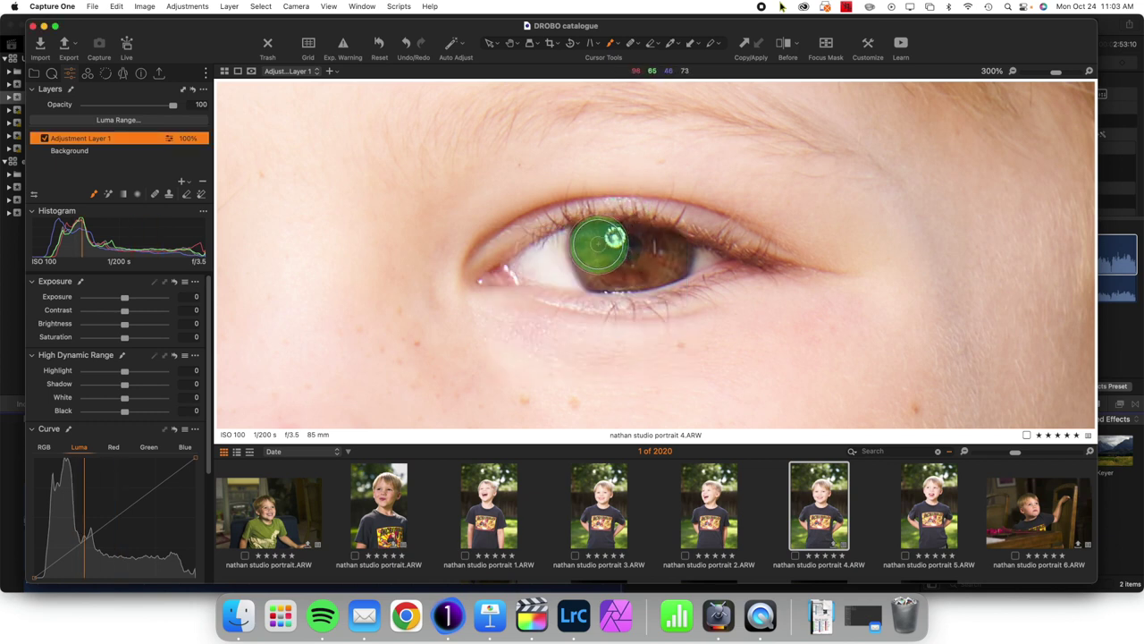
right_click(608, 247)
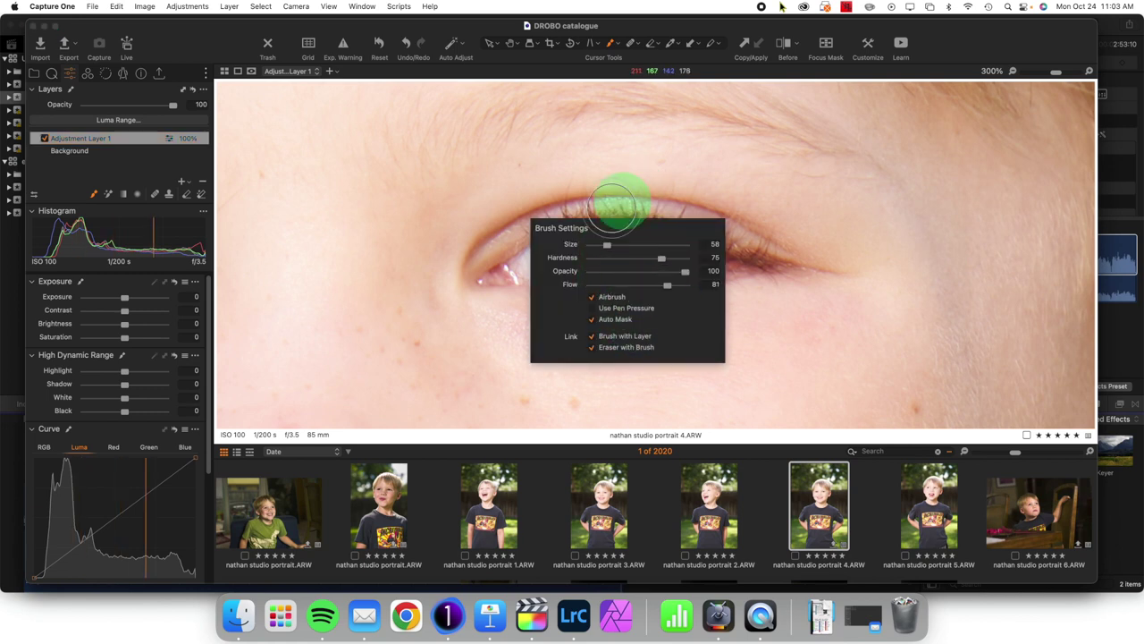
mouse_move(590, 226)
mouse_down()
mouse_move(669, 253)
mouse_move(601, 265)
mouse_move(591, 250)
mouse_move(615, 241)
mouse_move(670, 257)
mouse_move(594, 265)
mouse_move(588, 245)
mouse_move(644, 258)
mouse_move(632, 257)
mouse_move(642, 226)
mouse_up()
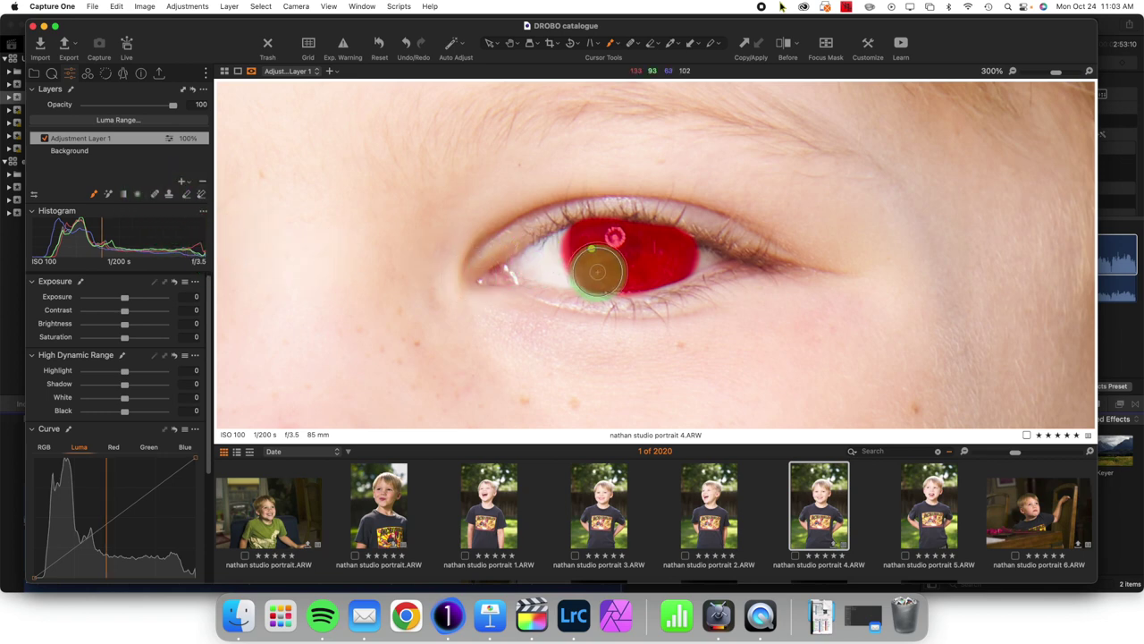
key(super+0)
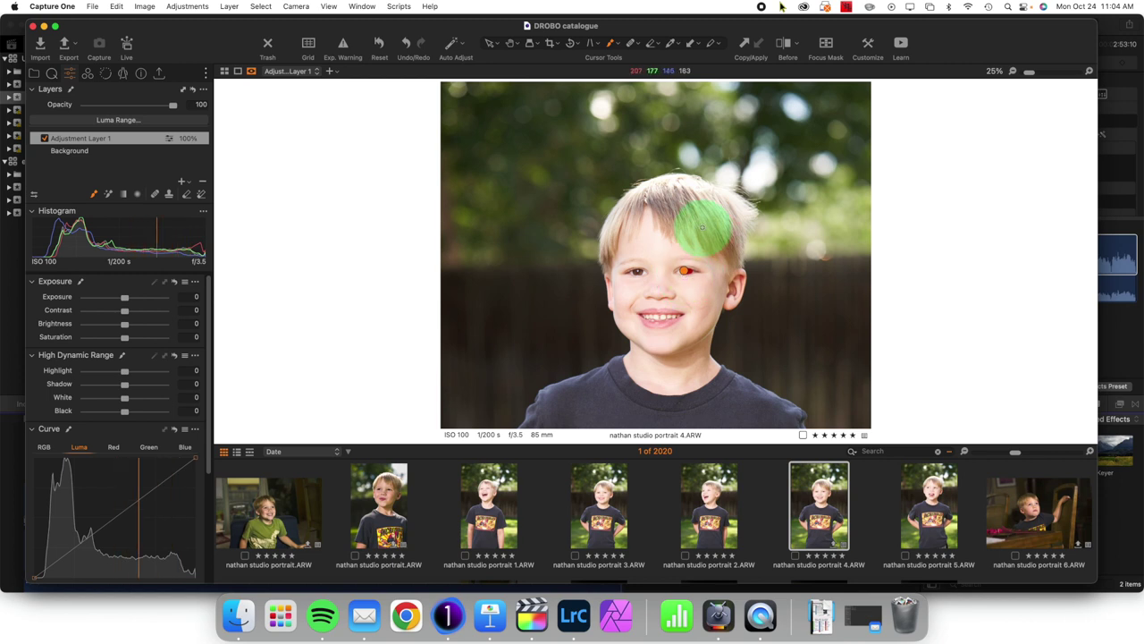
key(super+0)
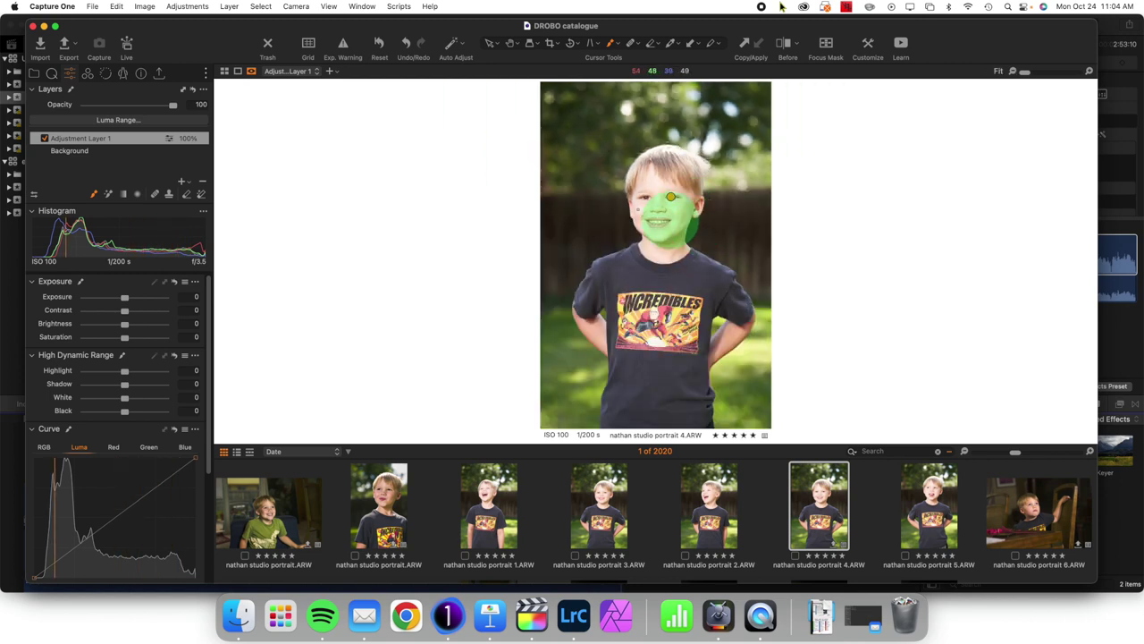
click(510, 43)
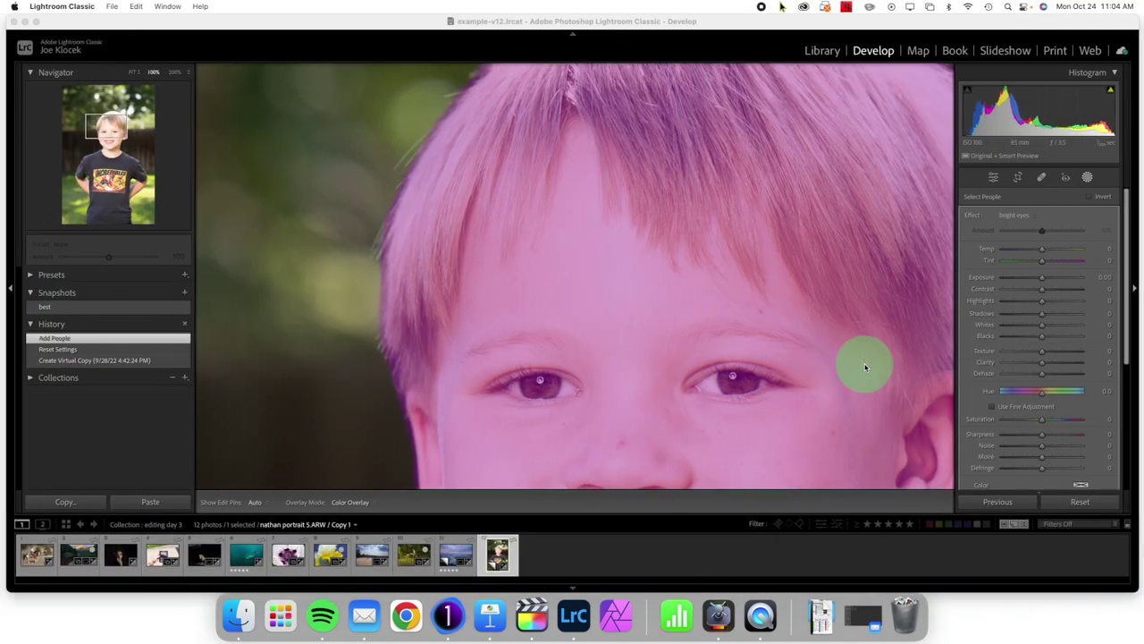
Add Mask 2 with Select Background, fit the photo in view, and switch to Capture One.
scroll(711, 315, down, 5)
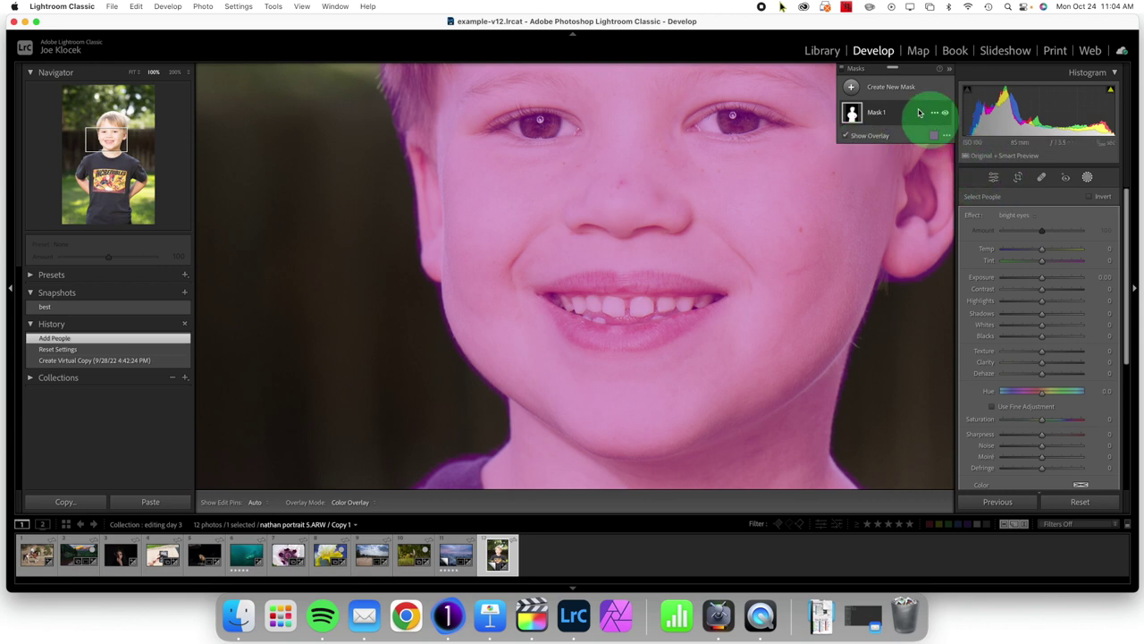
click(854, 88)
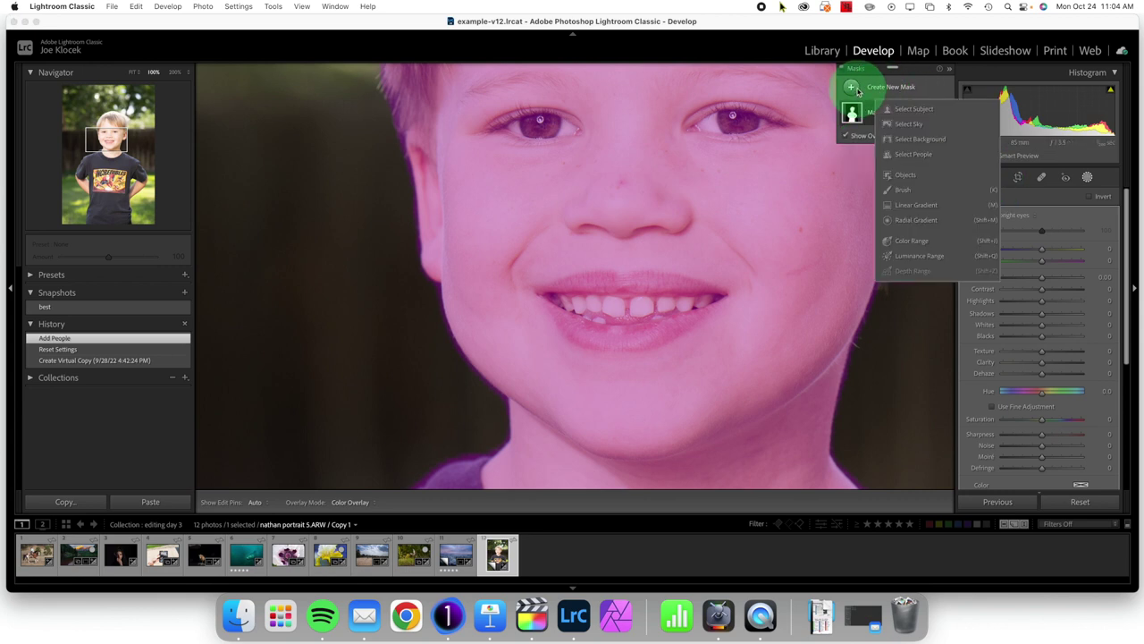
click(924, 141)
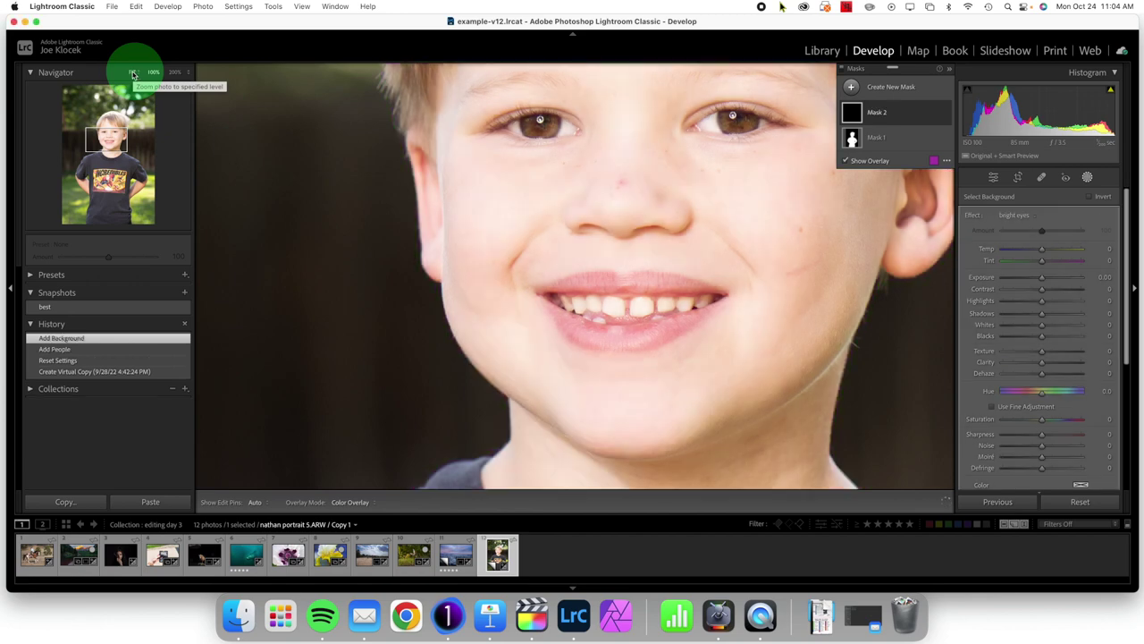
click(131, 73)
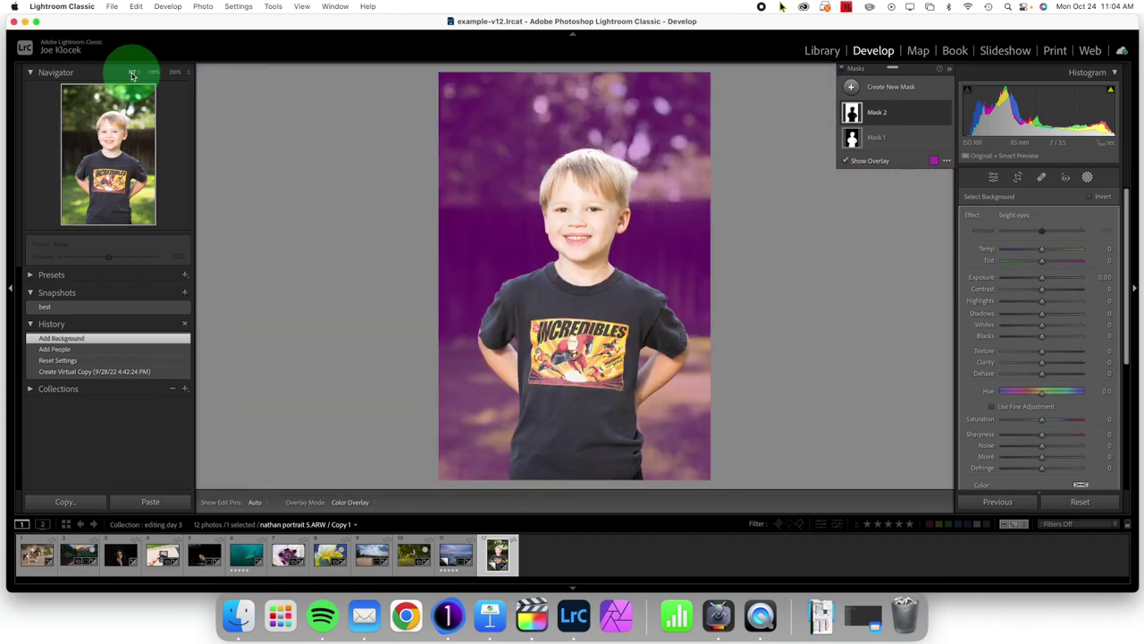
key(ctrl+Right)
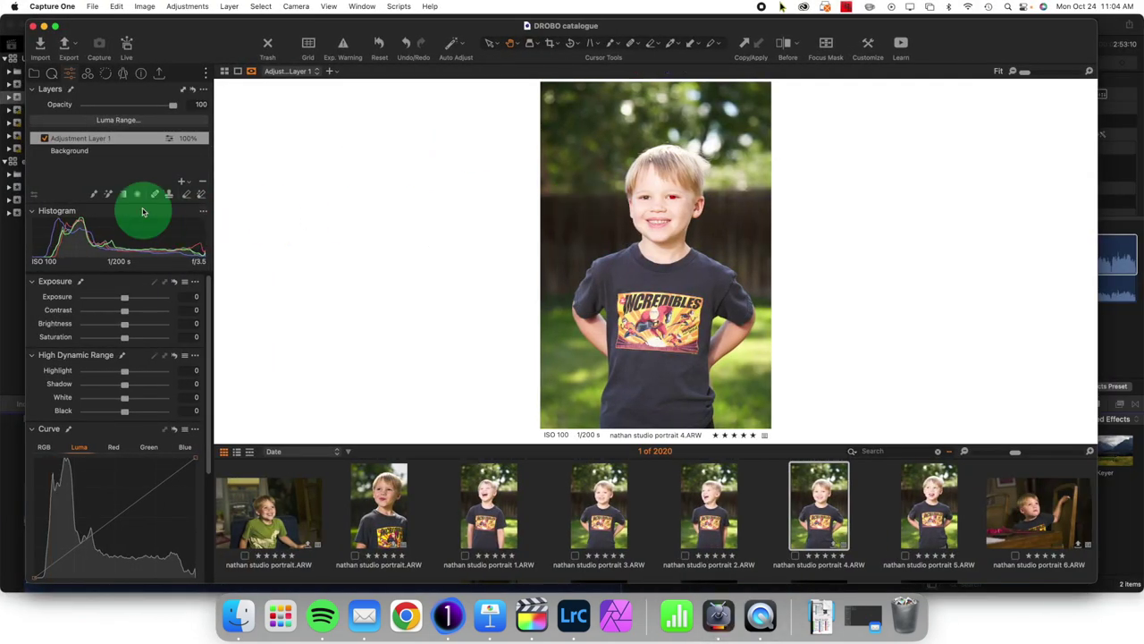
click(96, 194)
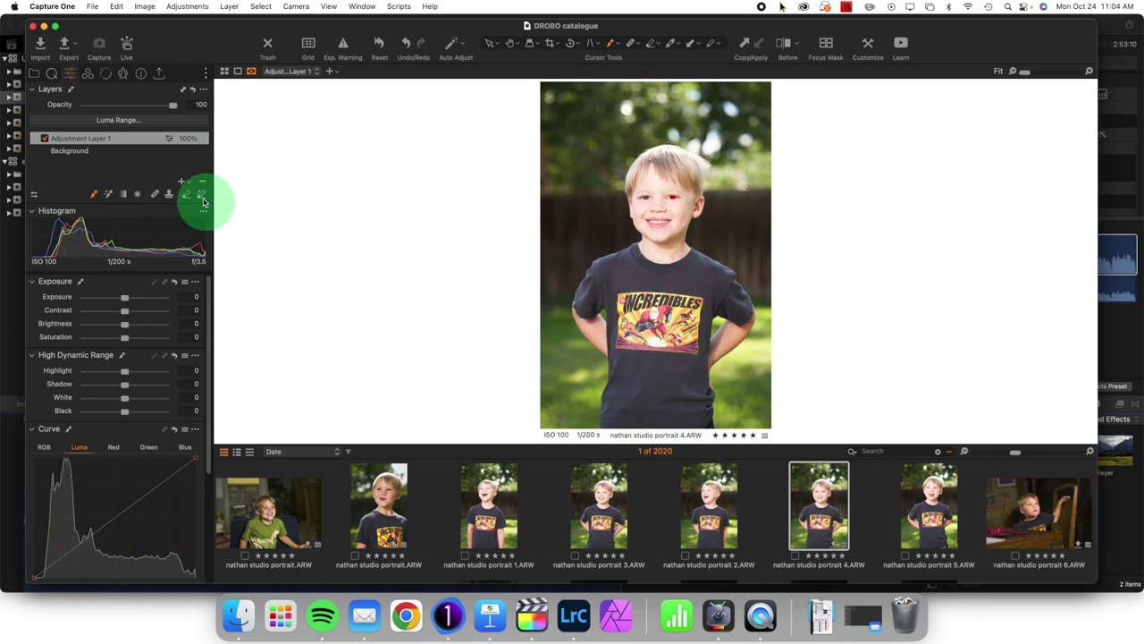
click(183, 182)
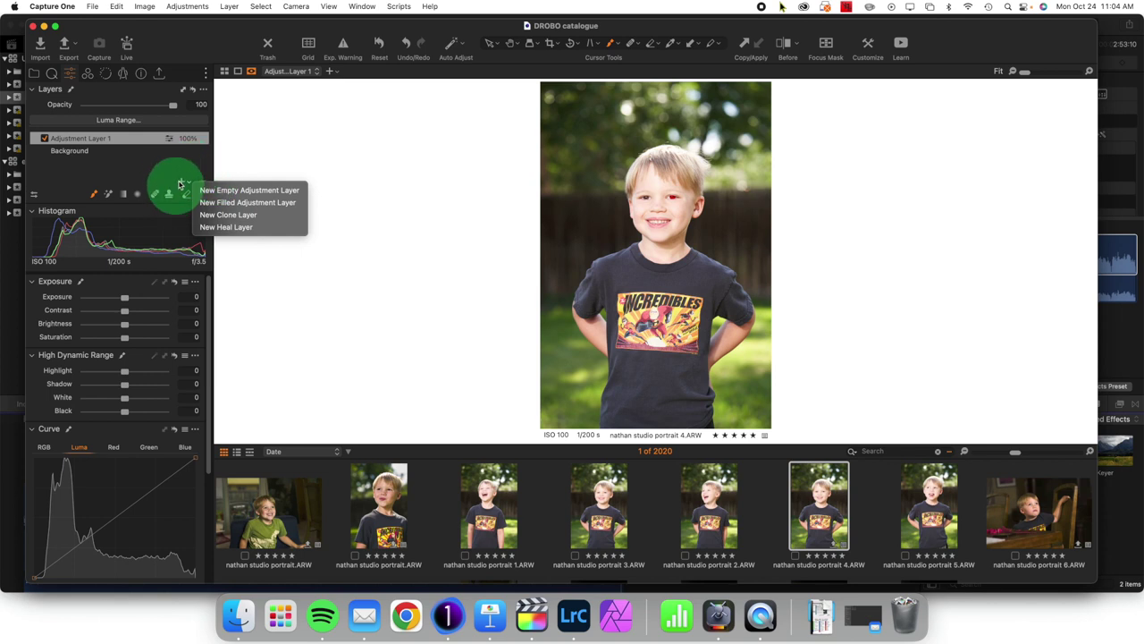
key(Escape)
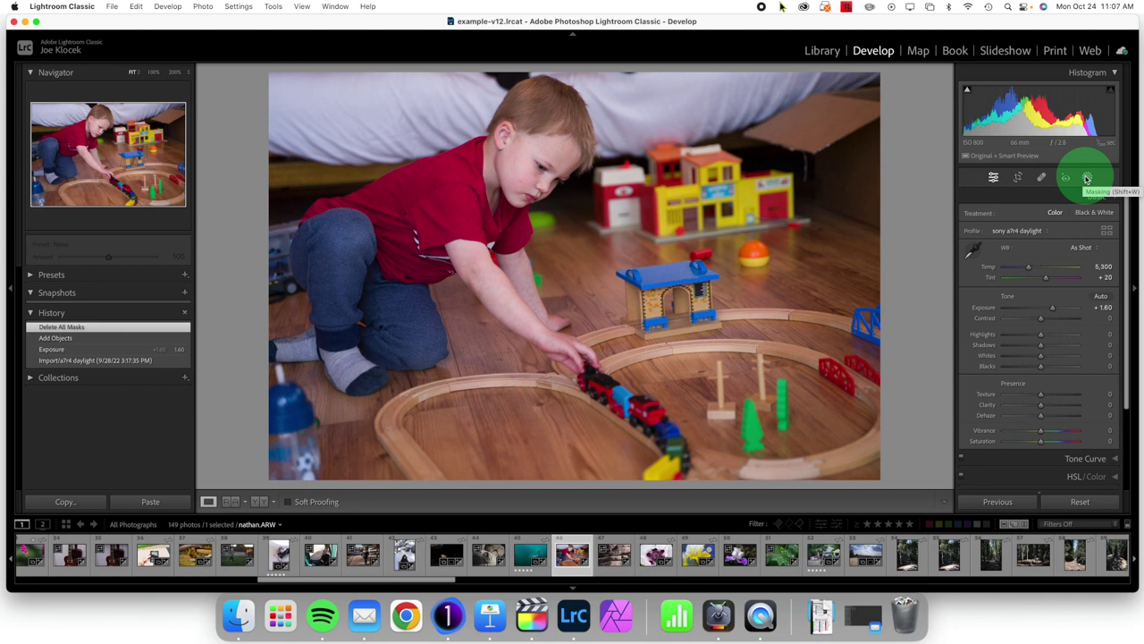
Start an Objects mask by brushing over the blue-roofed toy building.
click(1088, 178)
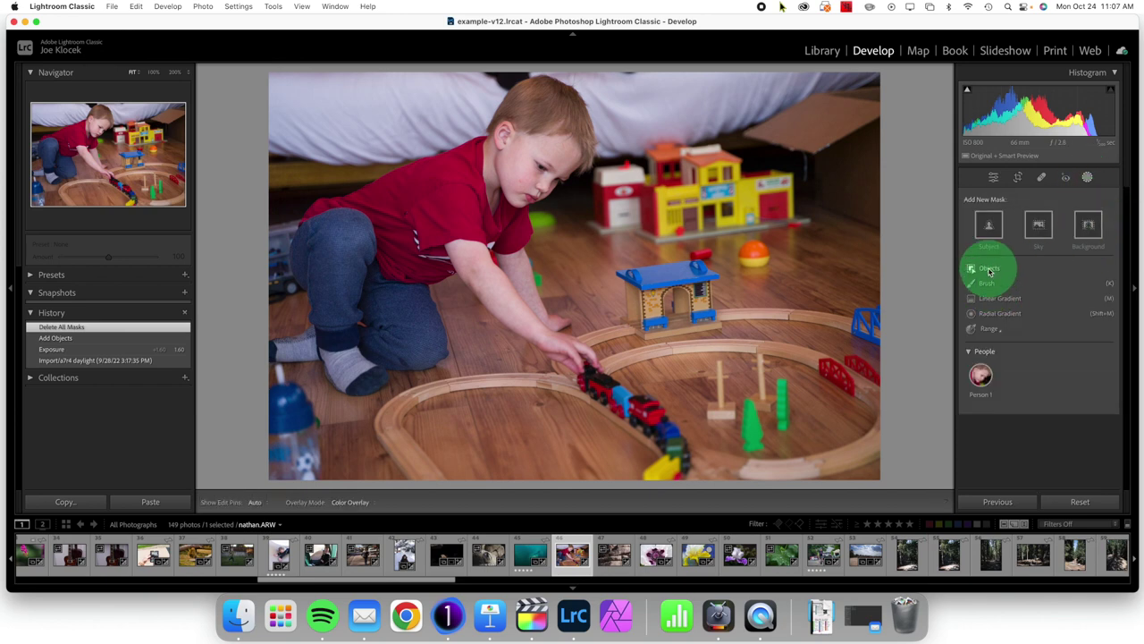
click(989, 269)
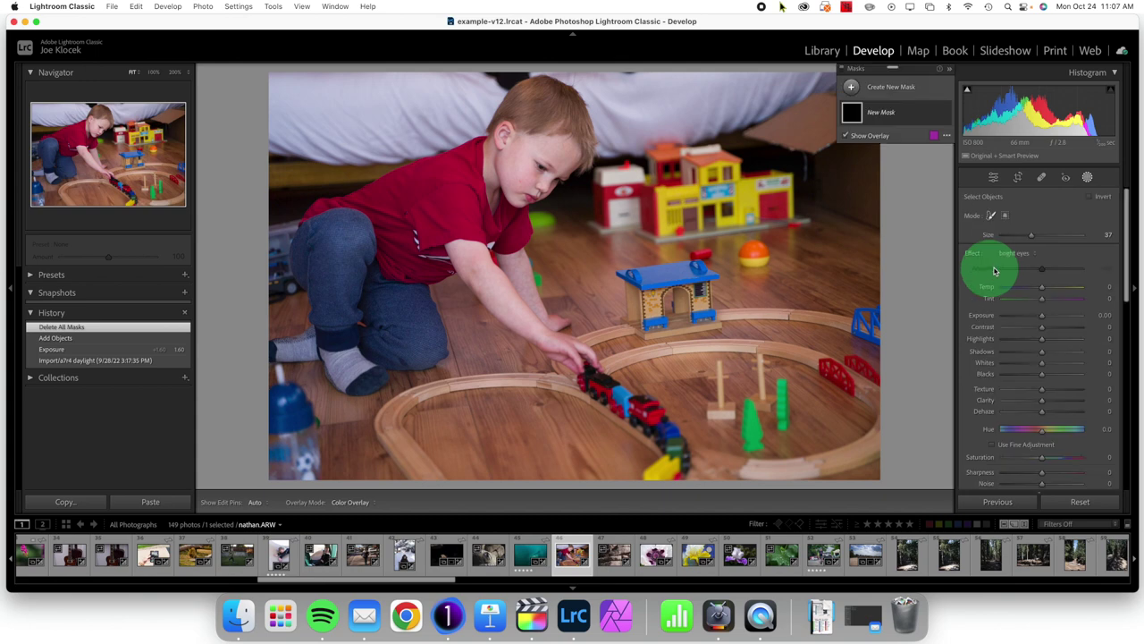
drag(683, 286, 671, 278)
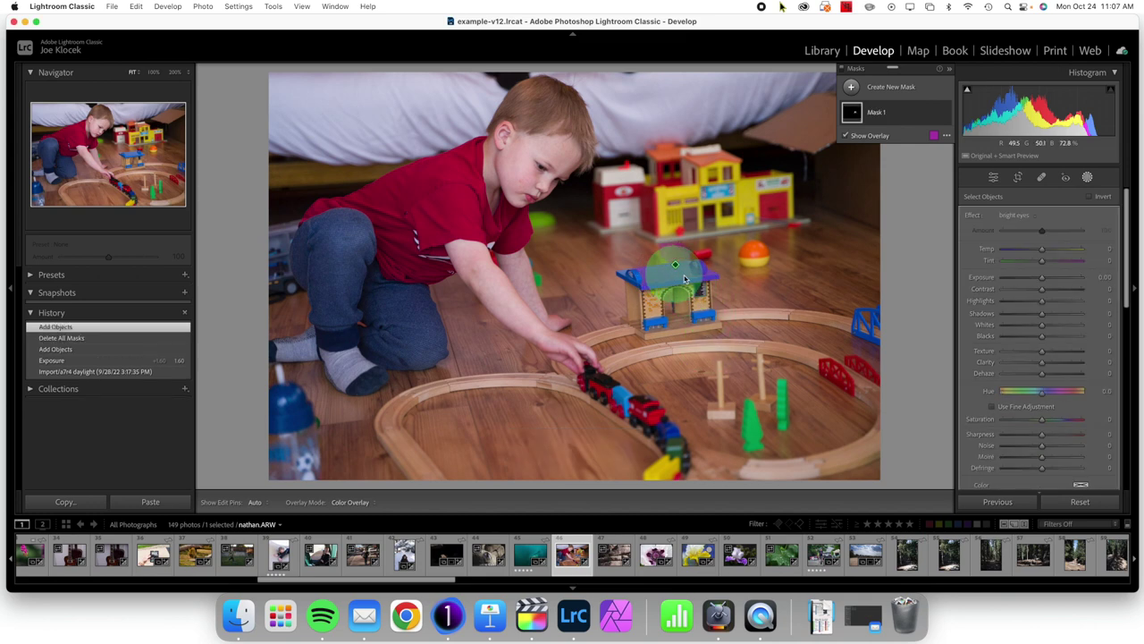
Add a second Objects selection to Mask 1 covering the rest of the toy building.
right_click(935, 115)
click(907, 114)
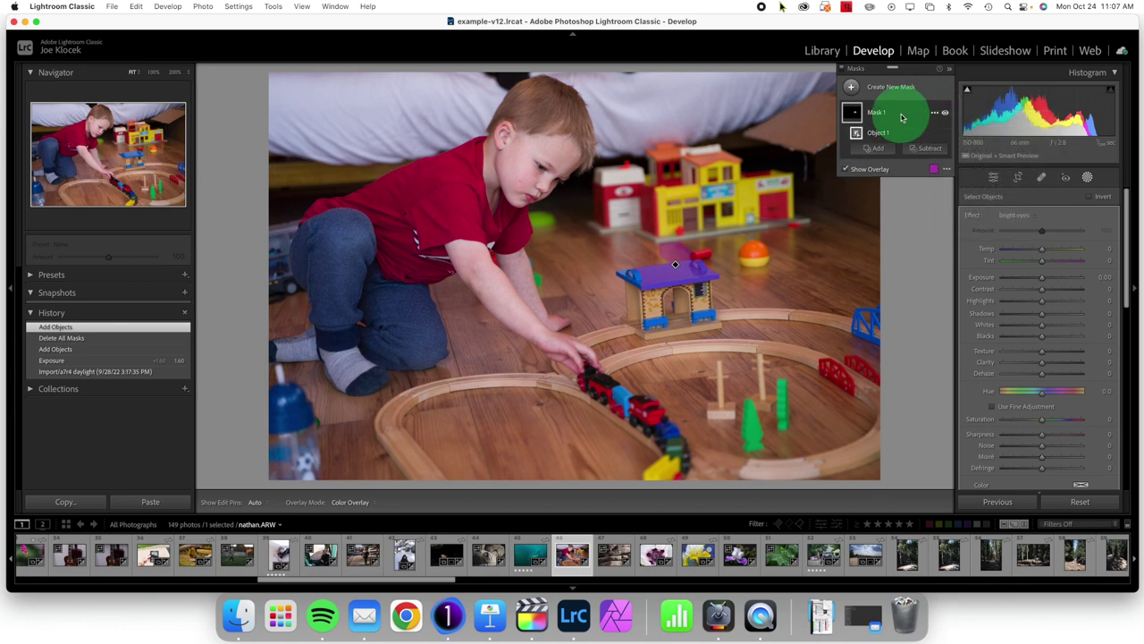
click(886, 155)
click(894, 208)
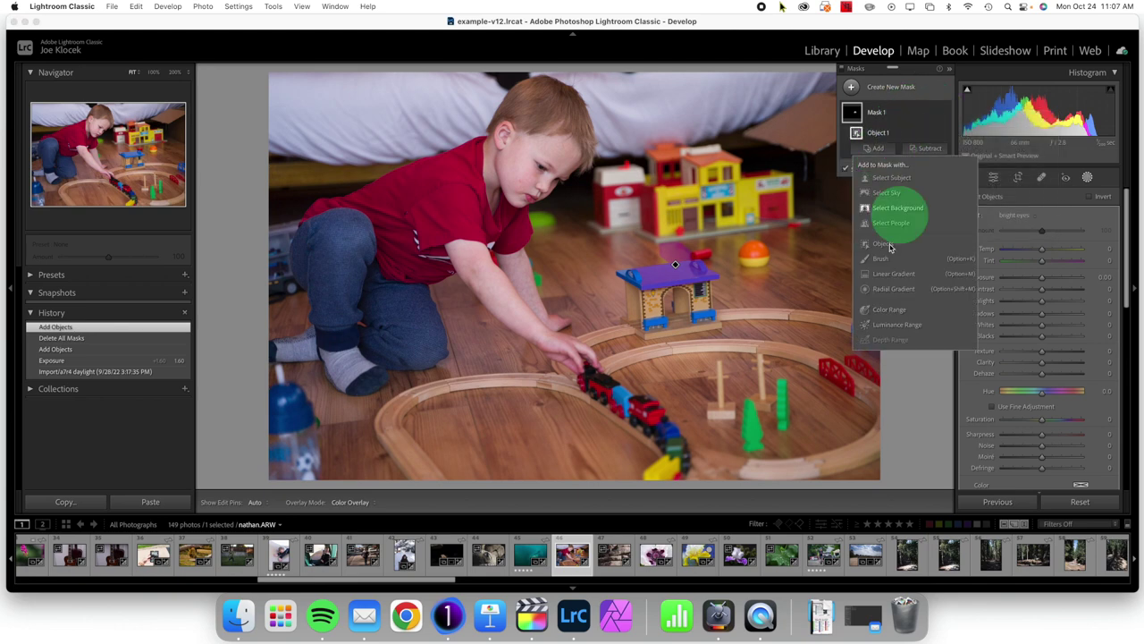
click(647, 304)
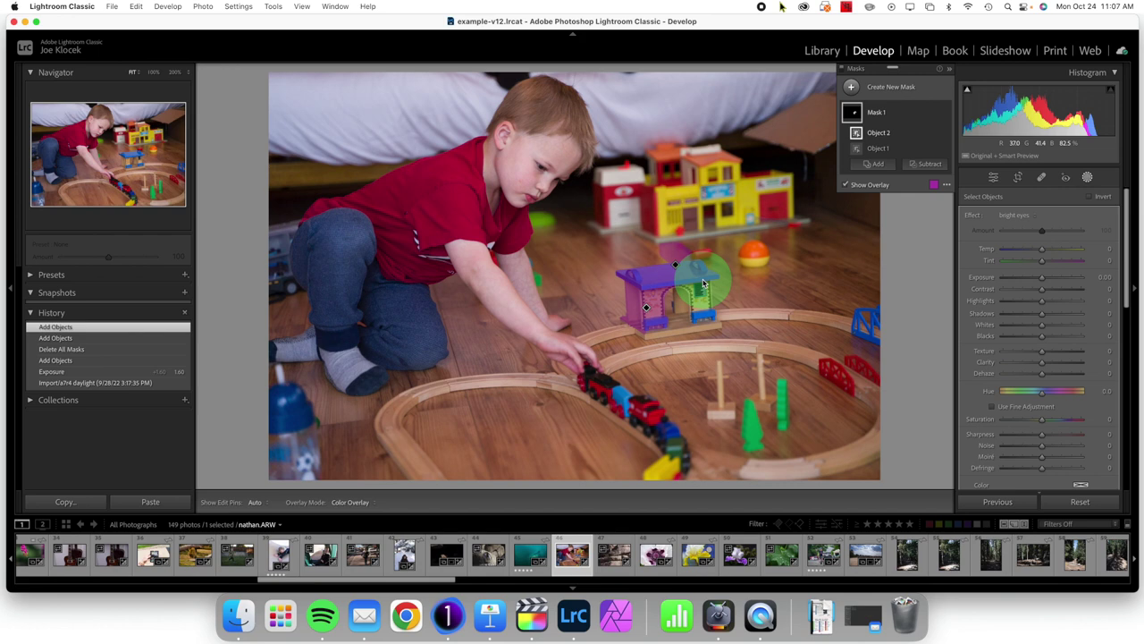
click(1042, 179)
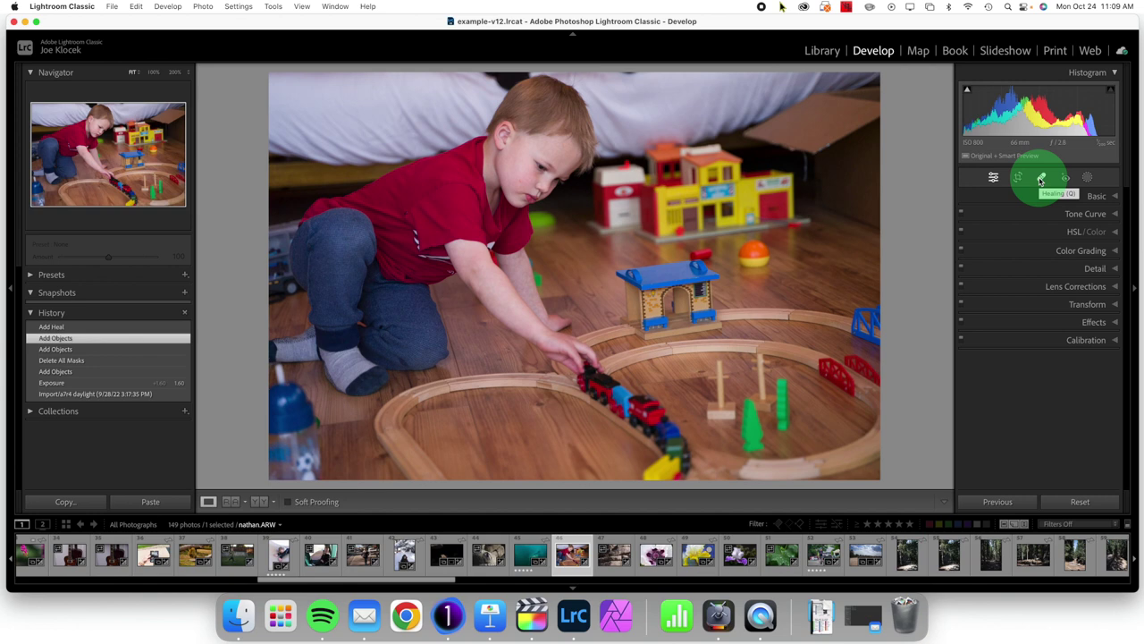
Set Healing to Content-Aware Remove and erase the small green toy inside the track loop.
click(1043, 178)
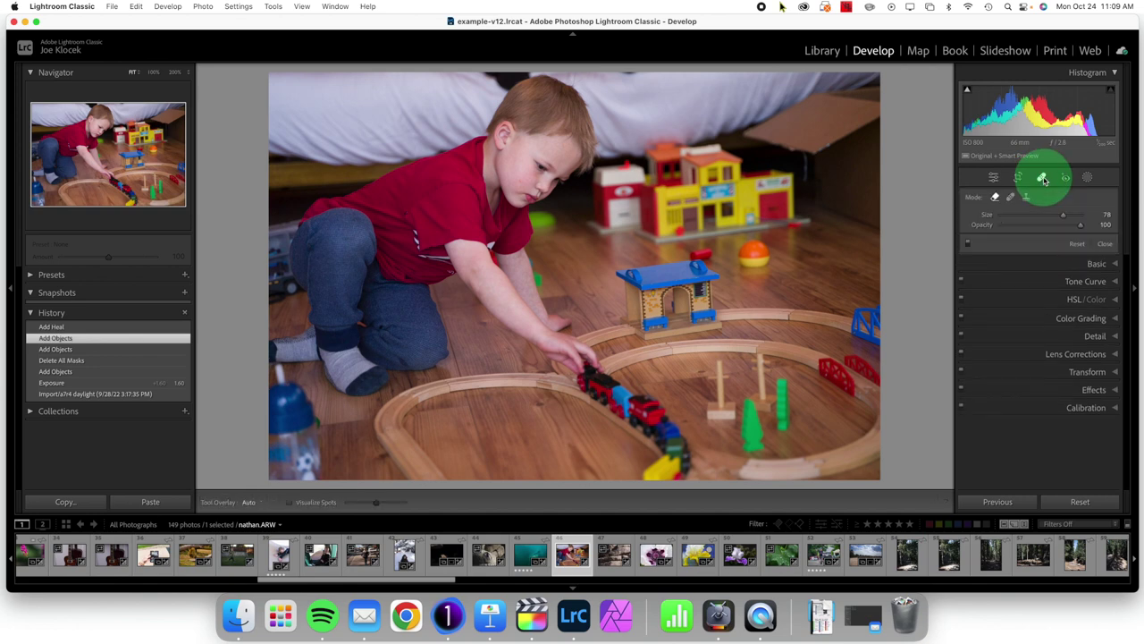
click(996, 199)
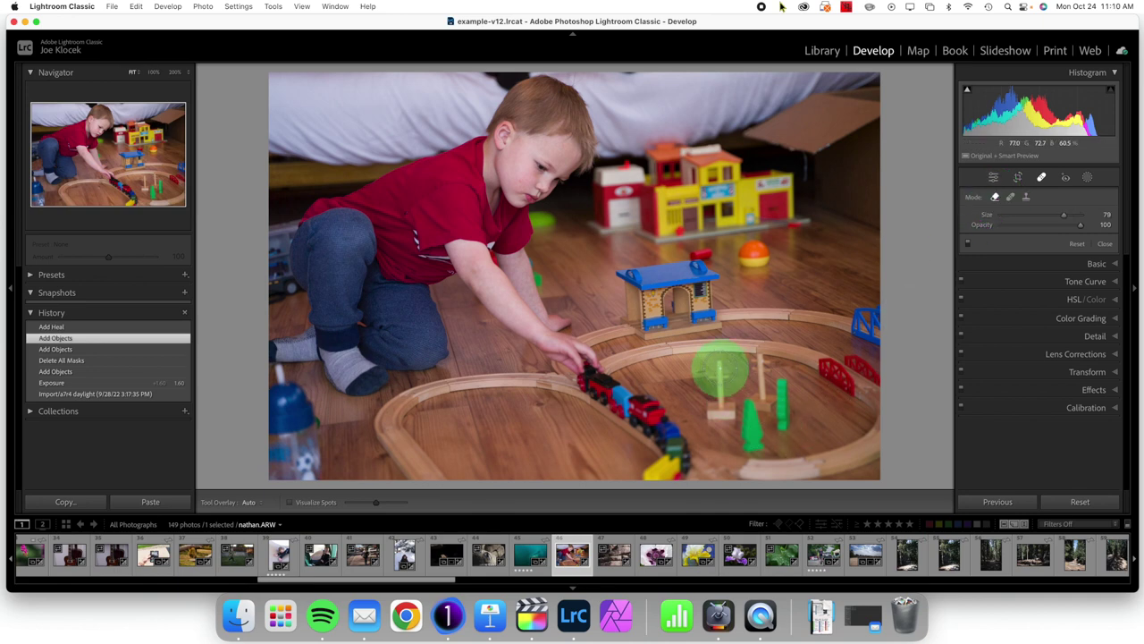
scroll(720, 371, down, 1)
click(720, 371)
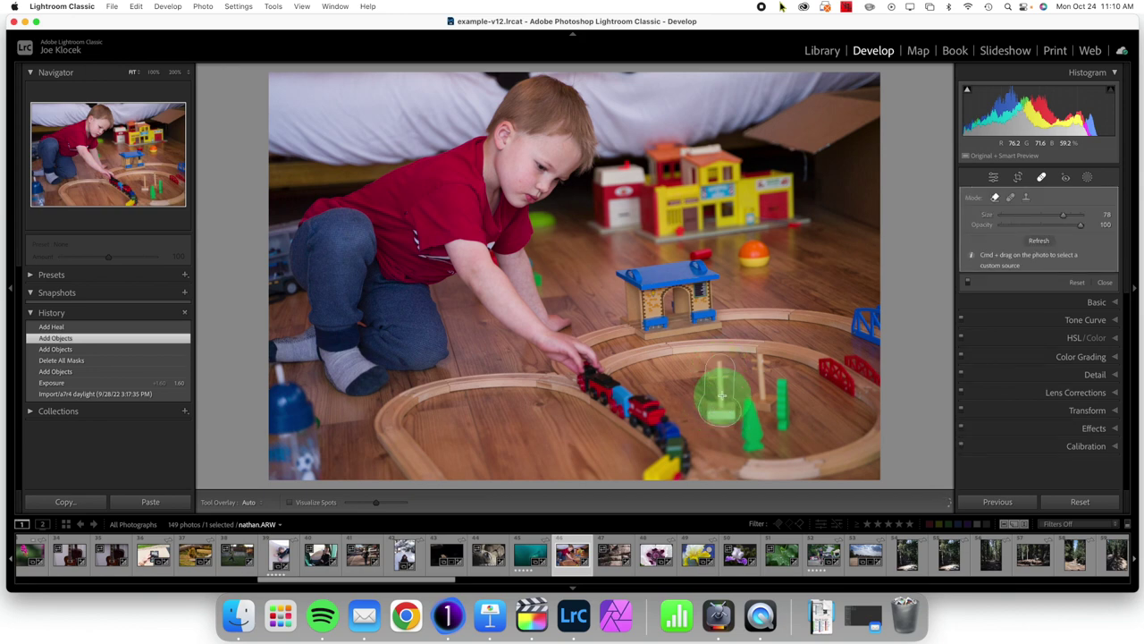
click(722, 393)
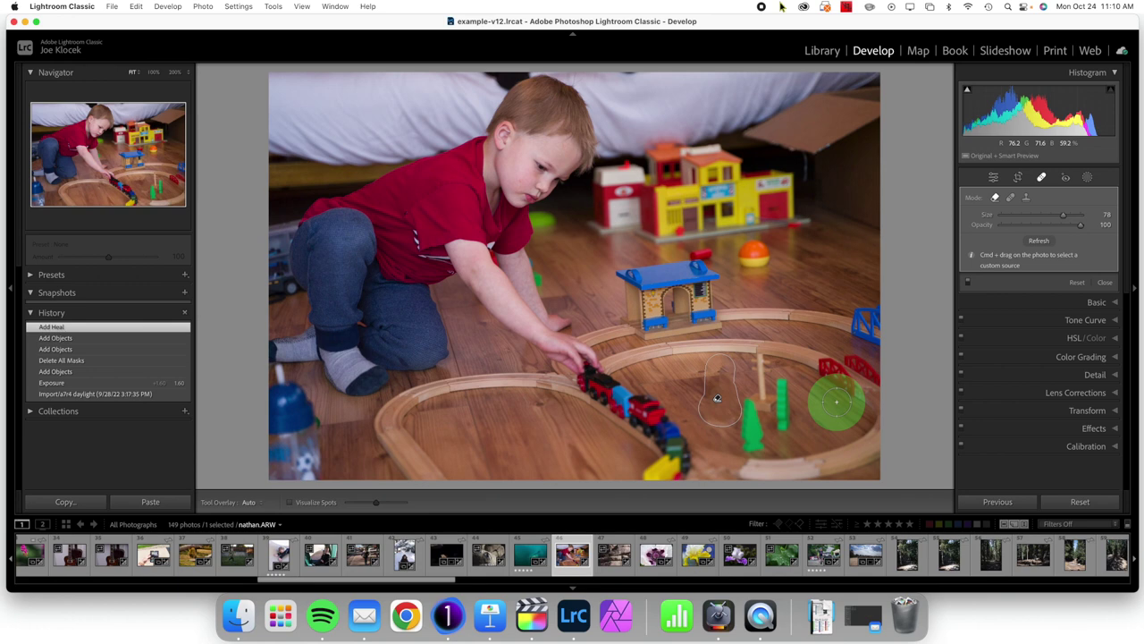
click(449, 615)
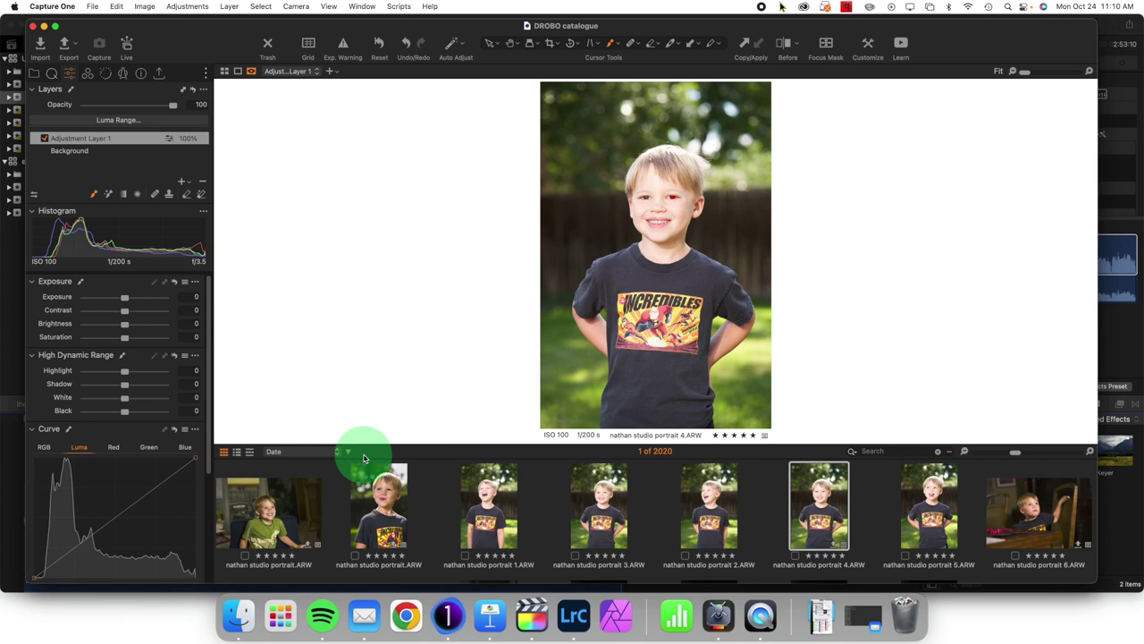
Open the Heal/Clone tool's mode list in Capture One to choose Draw Healing Mask.
click(639, 45)
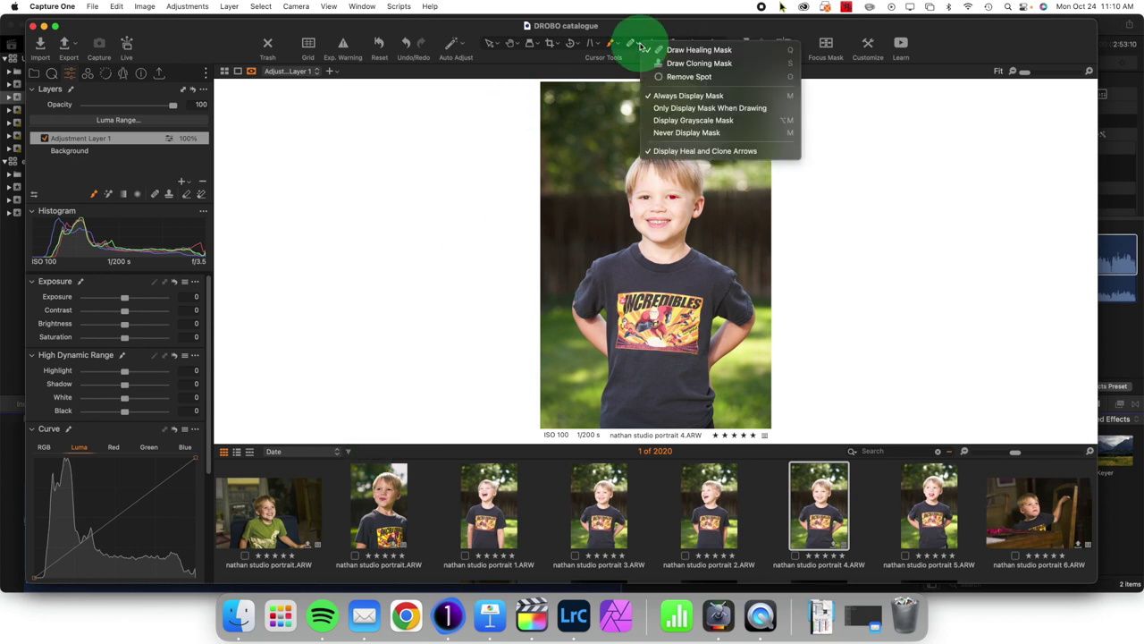